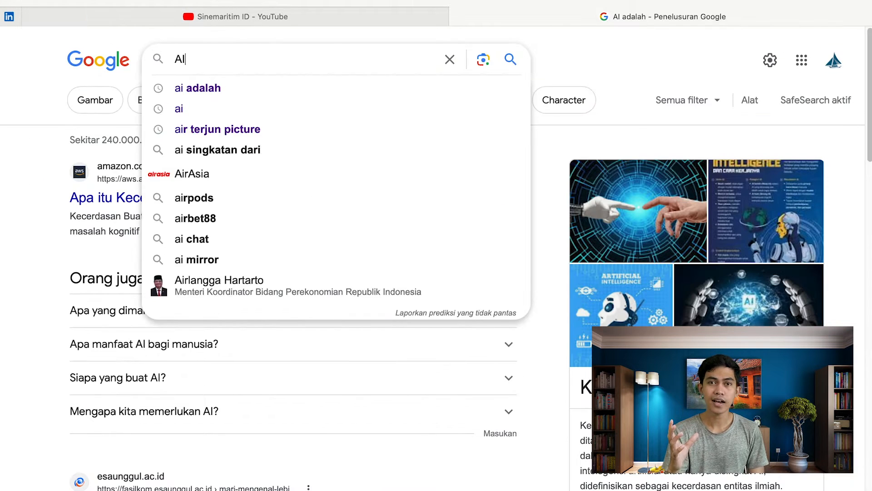
Step: Search Google for "AI adalah" and highlight the opening of the Artificial Intelligence definition in the Eraspace article
{"action": "type", "text": "adalah"}
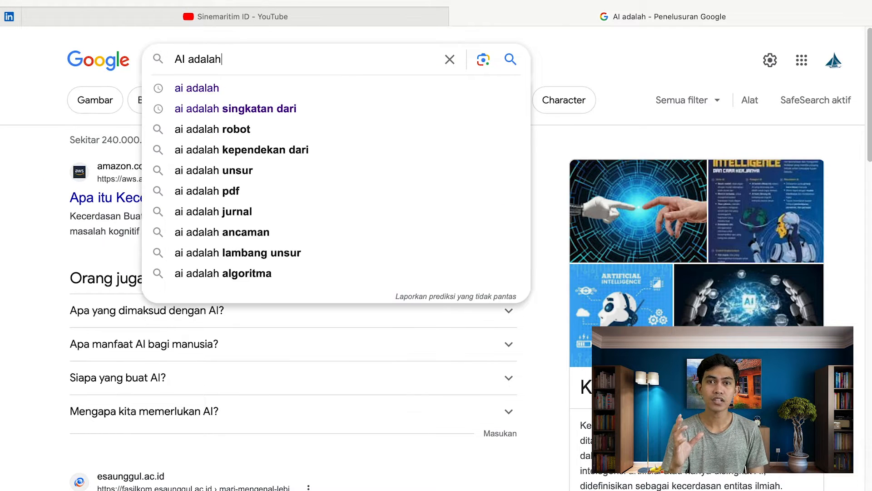
{"action": "key", "text": "Return"}
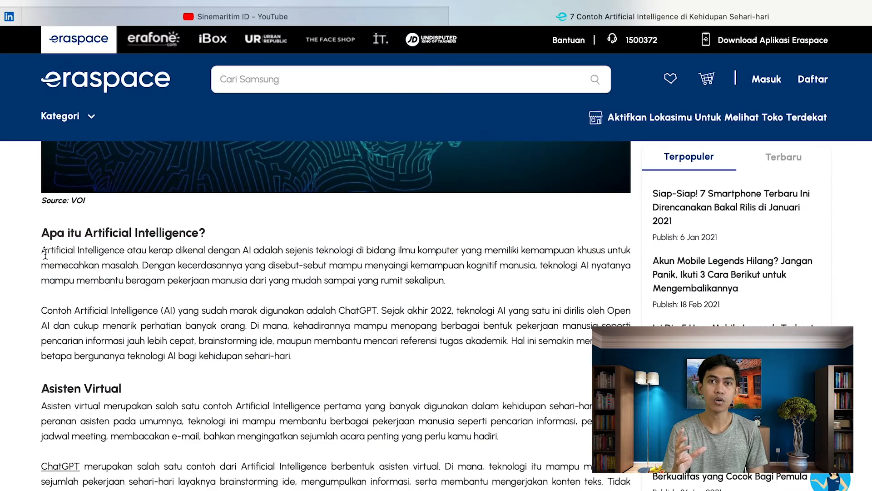
{"action": "left_click_drag", "start_coordinate": [44, 249], "coordinate": [139, 269]}
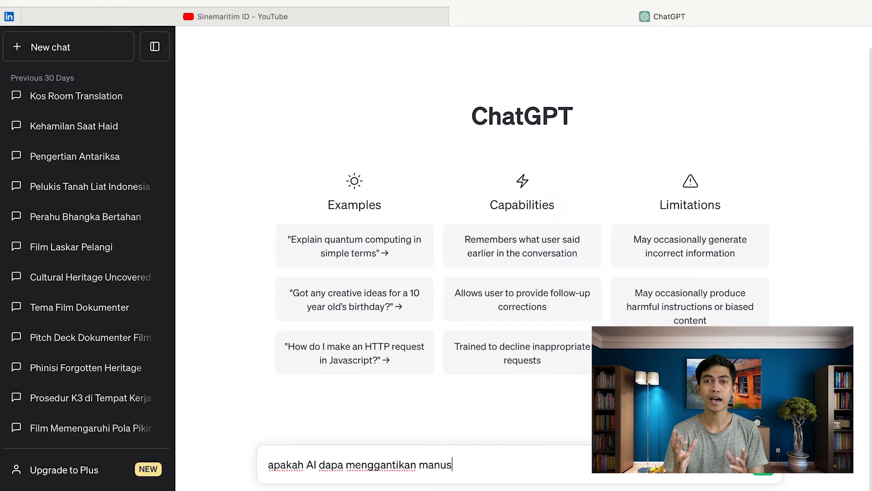
Step: Ask ChatGPT "apakah AI dapa menggantikan manusia"
{"action": "type", "text": "ia"}
{"action": "key", "text": "Return"}
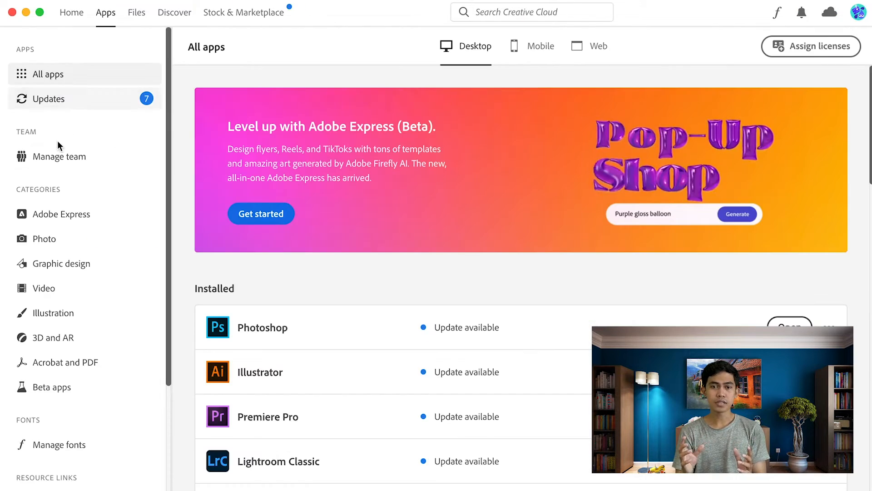
Step: Switch to Creative Cloud and examine its installed and available beta desktop apps
{"action": "left_click", "coordinate": [50, 389]}
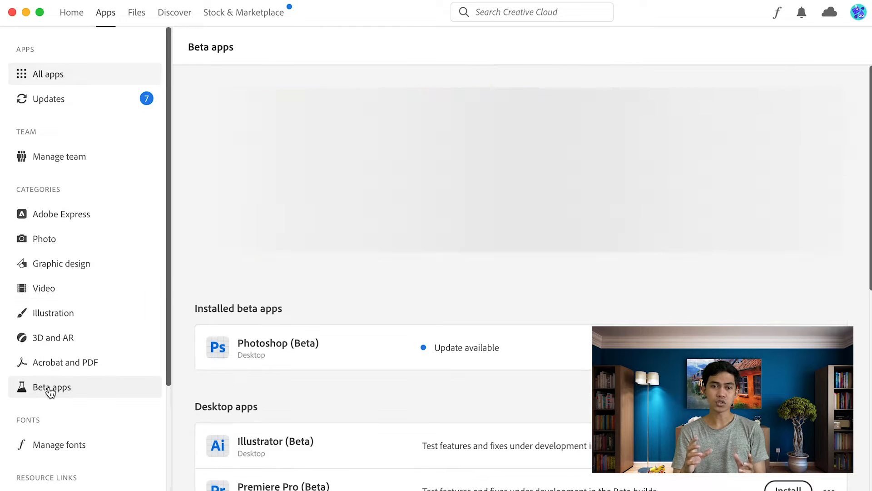
{"action": "scroll", "coordinate": [400, 342], "scroll_direction": "down", "scroll_amount": 5}
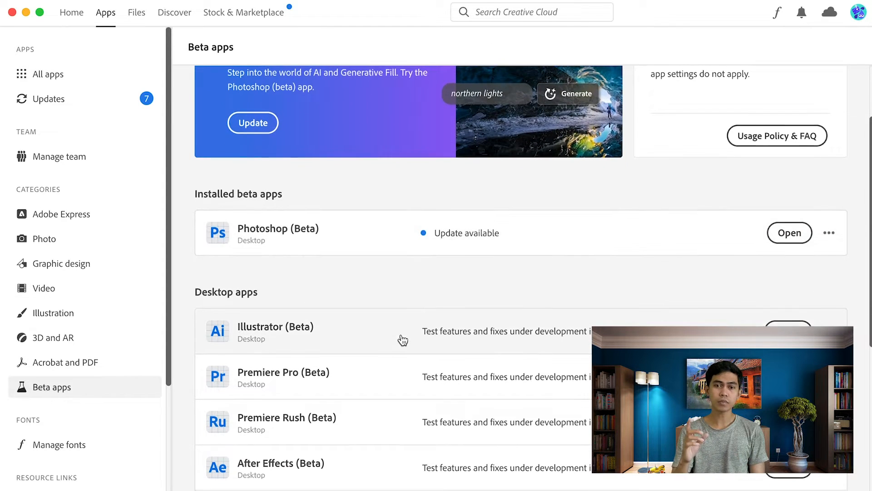
{"action": "scroll", "coordinate": [403, 341], "scroll_direction": "down", "scroll_amount": 1}
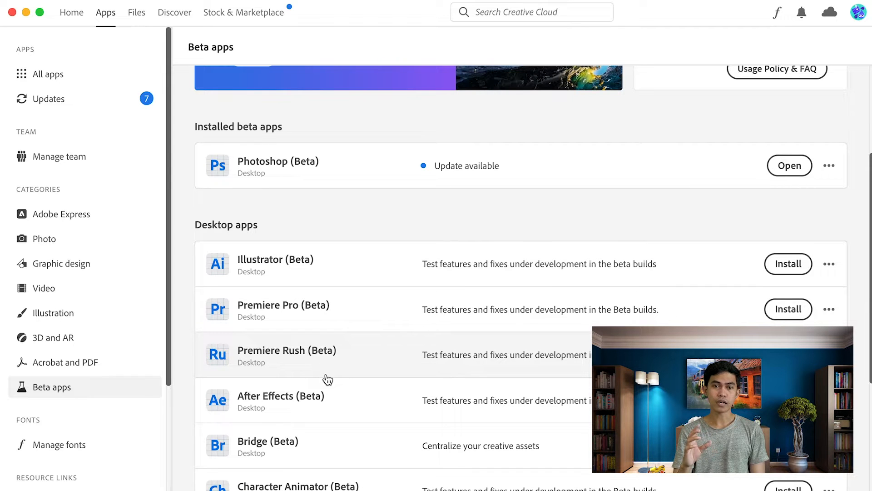
{"action": "scroll", "coordinate": [335, 450], "scroll_direction": "down", "scroll_amount": 6}
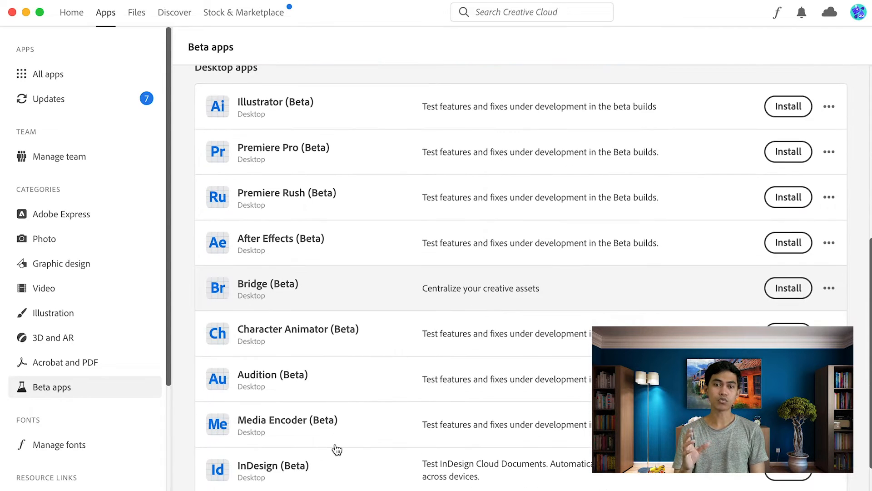
{"action": "scroll", "coordinate": [337, 449], "scroll_direction": "down", "scroll_amount": 1}
{"action": "scroll", "coordinate": [336, 448], "scroll_direction": "up", "scroll_amount": 12}
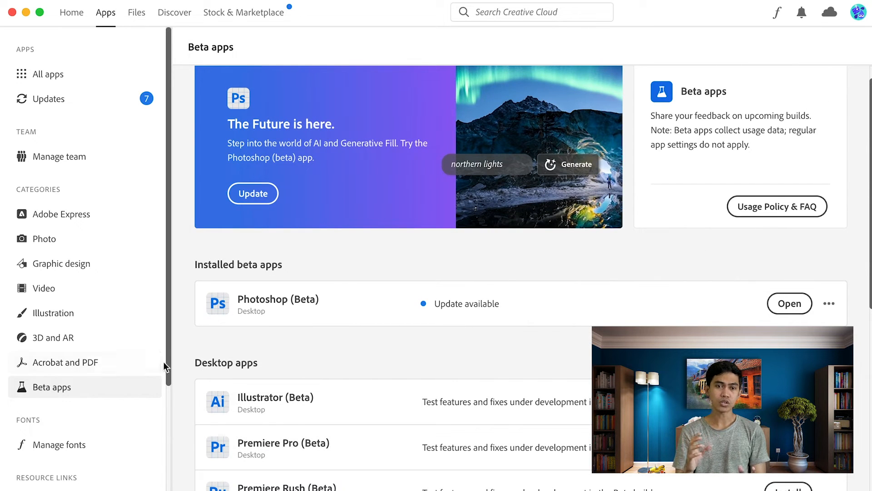
{"action": "left_click", "coordinate": [56, 82]}
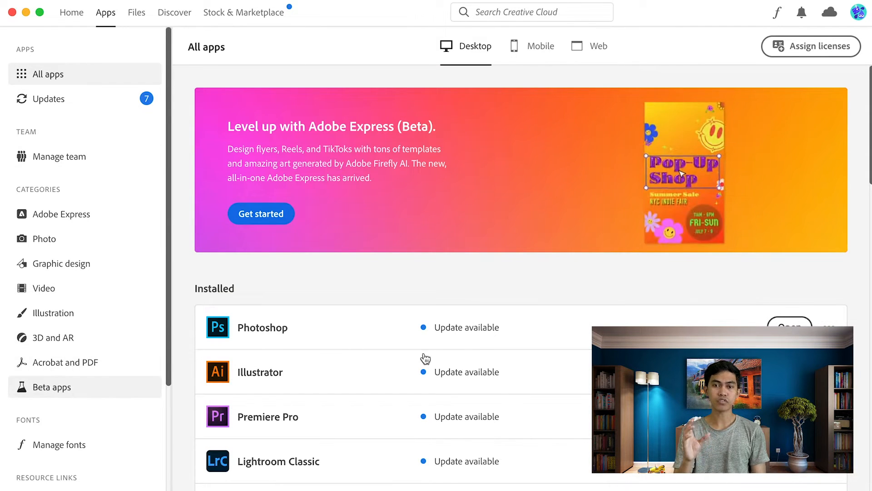
{"action": "scroll", "coordinate": [429, 358], "scroll_direction": "down", "scroll_amount": 5}
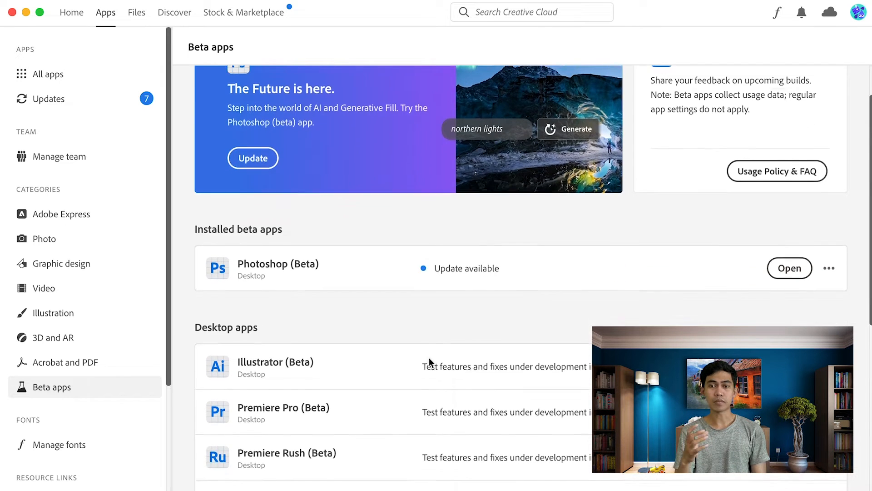
{"action": "scroll", "coordinate": [431, 363], "scroll_direction": "down", "scroll_amount": 4}
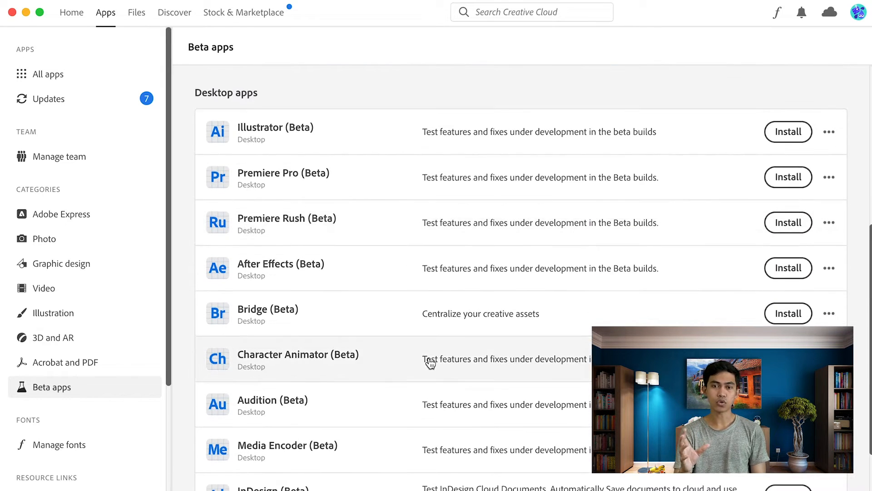
{"action": "scroll", "coordinate": [430, 361], "scroll_direction": "down", "scroll_amount": 2}
{"action": "scroll", "coordinate": [430, 357], "scroll_direction": "up", "scroll_amount": 6}
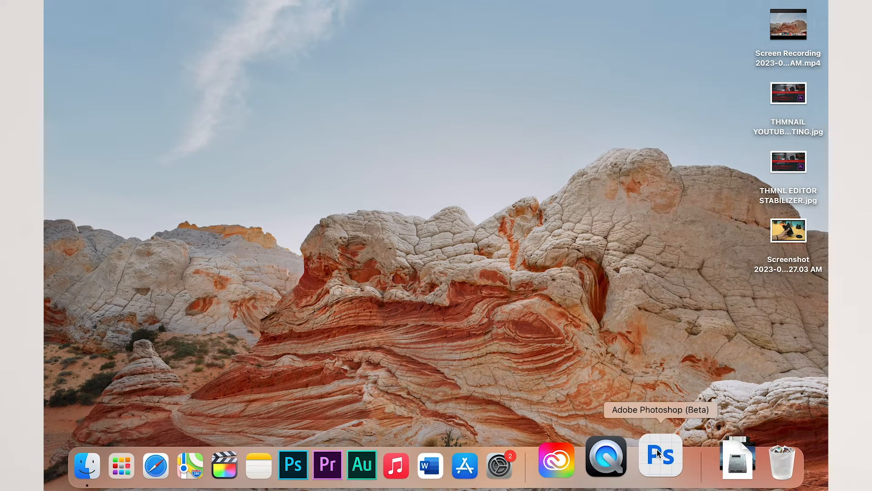
Step: Launch Adobe Photoshop (Beta) and dismiss the macOS version warning
{"action": "left_click", "coordinate": [657, 449]}
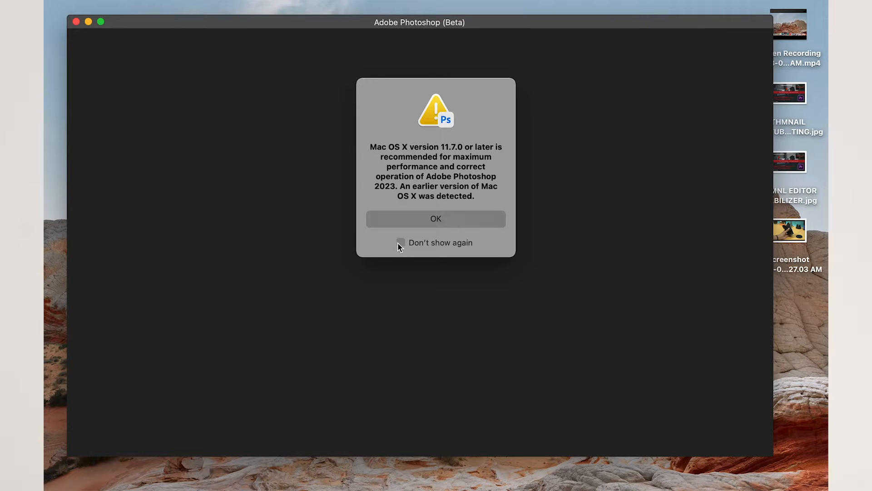
{"action": "left_click", "coordinate": [421, 220]}
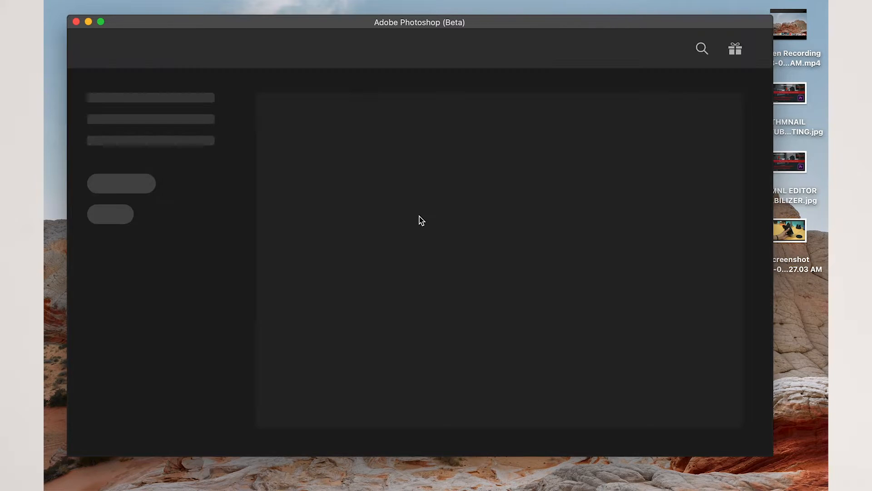
{"action": "scroll", "coordinate": [431, 257], "scroll_direction": "down", "scroll_amount": 3}
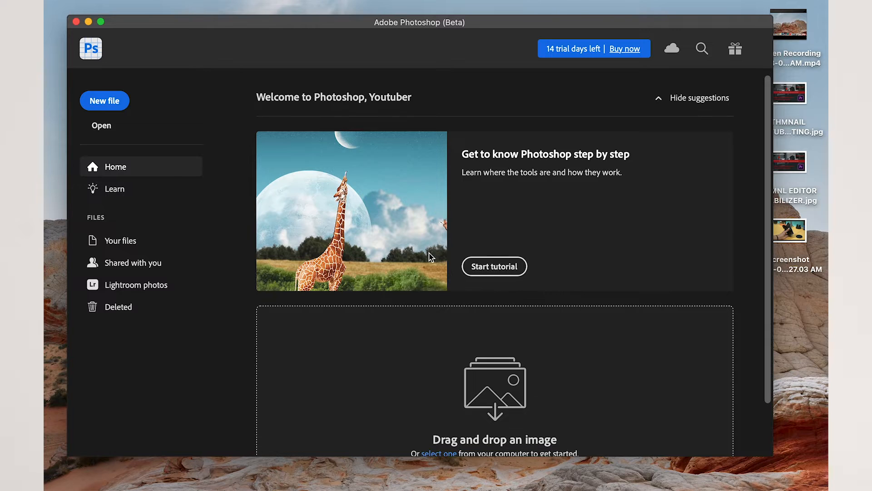
Step: Create a new document 1920 px wide and 1080 px high
{"action": "left_click", "coordinate": [109, 103]}
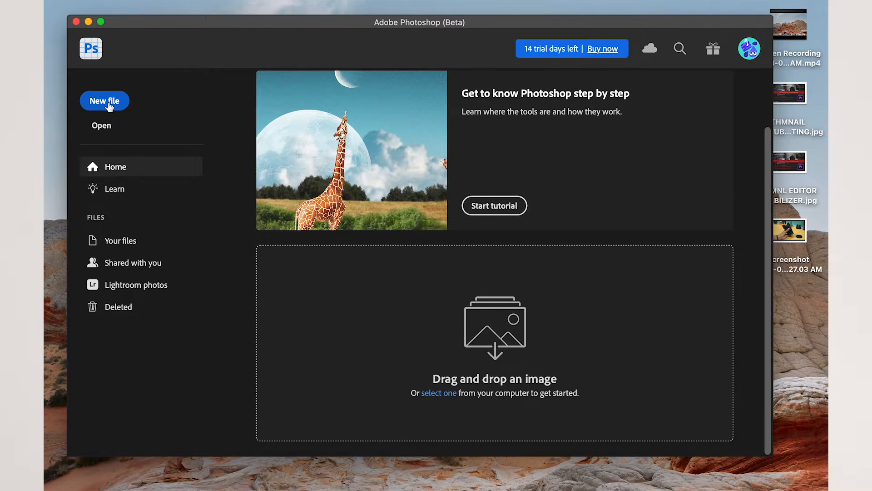
{"action": "left_click", "coordinate": [109, 105]}
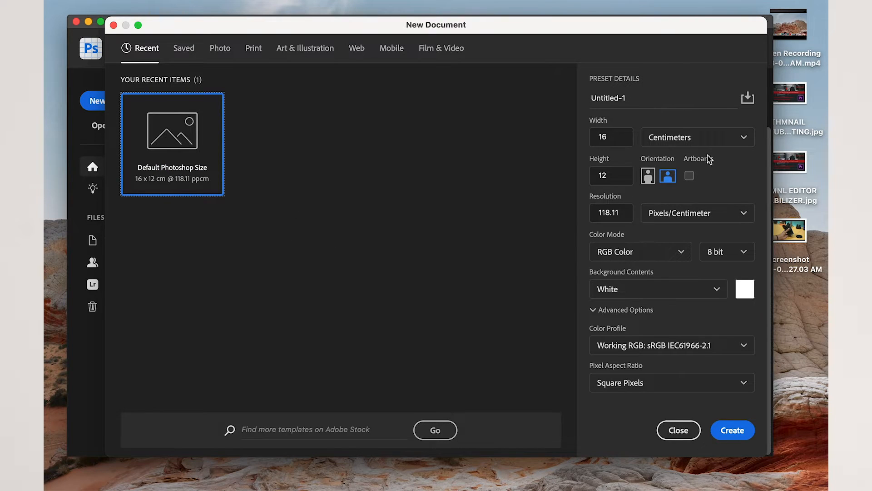
{"action": "left_click", "coordinate": [717, 137]}
{"action": "left_click", "coordinate": [709, 161]}
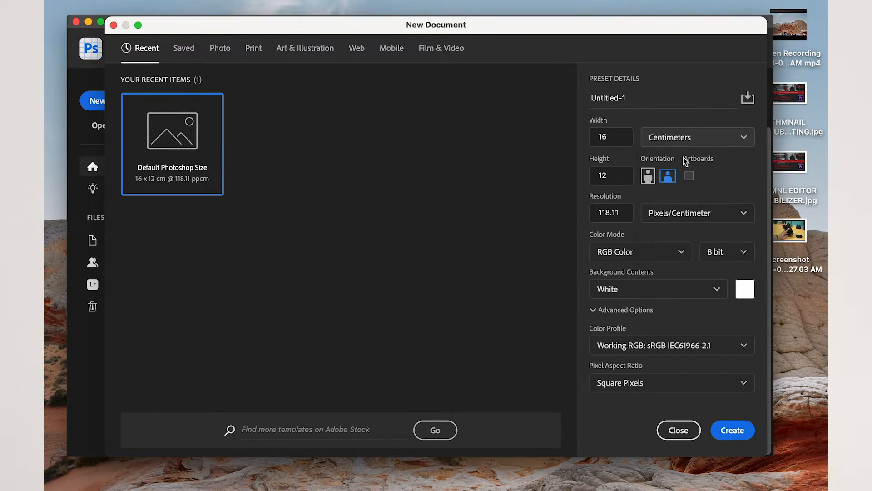
{"action": "double_click", "coordinate": [616, 138]}
{"action": "type", "text": "1920"}
{"action": "double_click", "coordinate": [625, 176]}
{"action": "type", "text": "1080"}
{"action": "left_click", "coordinate": [732, 430]}
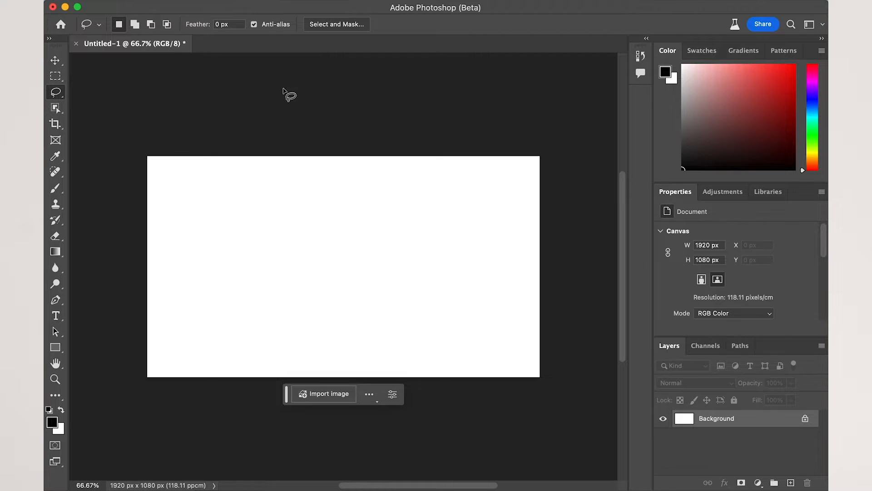
Step: Place the sunset photo a (0001_-191.jpg from the "ready photo" folder in Finder onto the canvas
{"action": "left_click", "coordinate": [136, 459]}
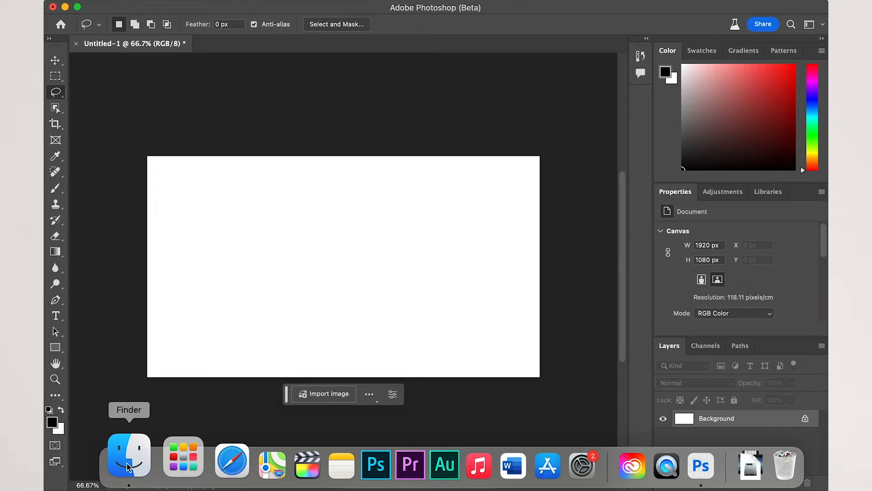
{"action": "scroll", "coordinate": [320, 217], "scroll_direction": "down", "scroll_amount": 10}
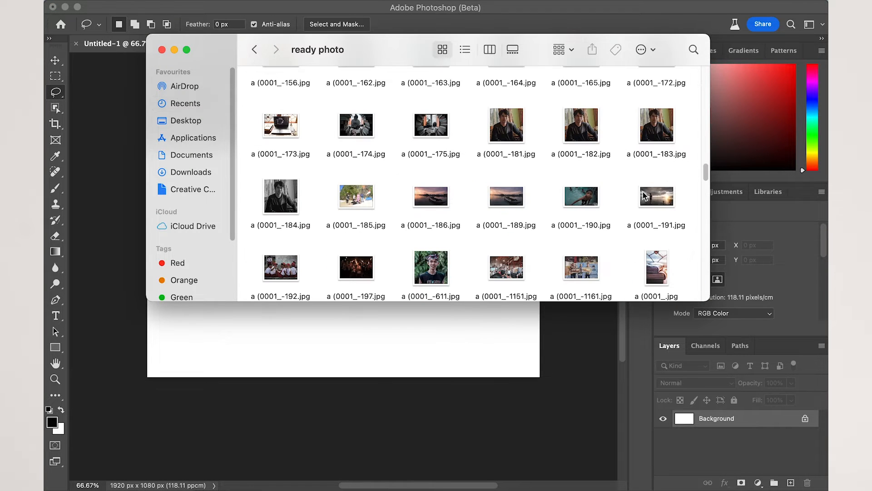
{"action": "left_click_drag", "start_coordinate": [643, 196], "coordinate": [362, 350]}
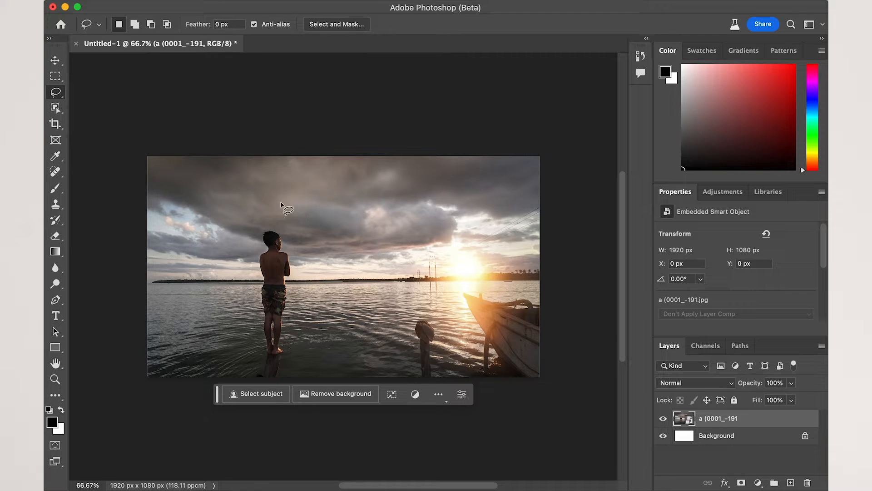
Step: Lasso an oval area of sky above the boy, fill it with "birds" using Generative Fill, and browse the variations
{"action": "mouse_move", "coordinate": [271, 174]}
{"action": "left_mouse_down"}
{"action": "mouse_move", "coordinate": [279, 206]}
{"action": "mouse_move", "coordinate": [323, 199]}
{"action": "mouse_move", "coordinate": [331, 181]}
{"action": "mouse_move", "coordinate": [273, 177]}
{"action": "left_mouse_up"}
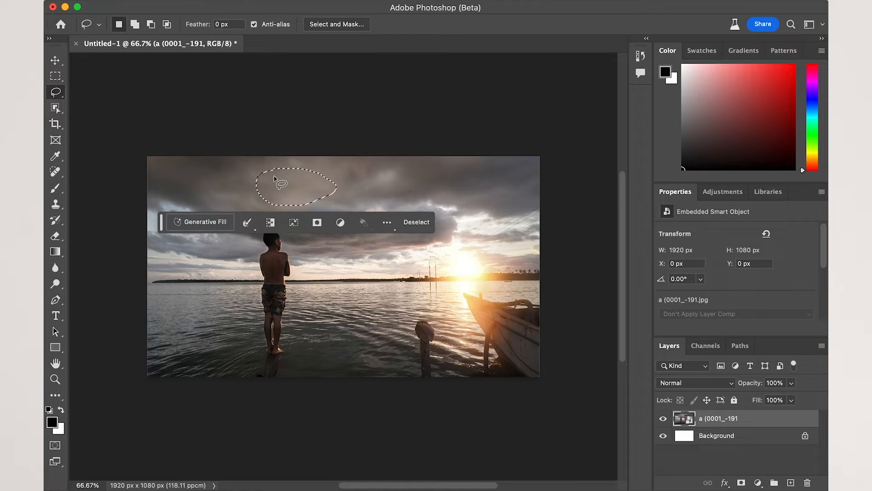
{"action": "left_click", "coordinate": [220, 222]}
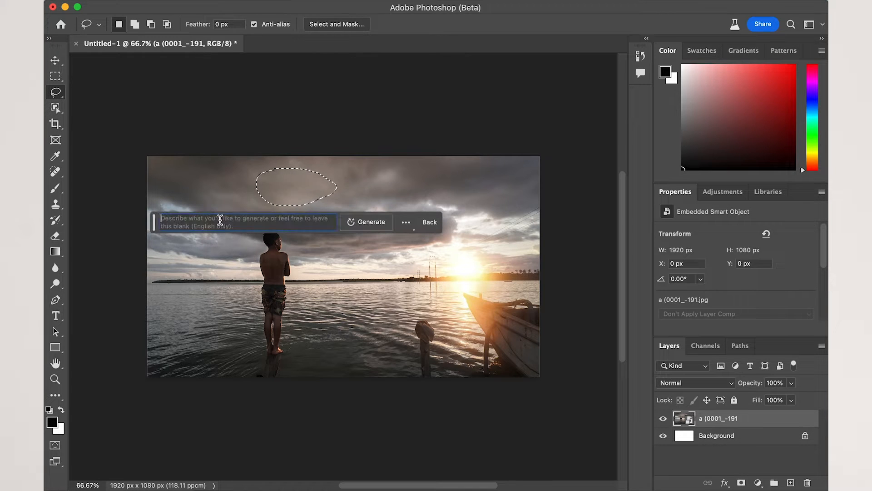
{"action": "type", "text": "birds"}
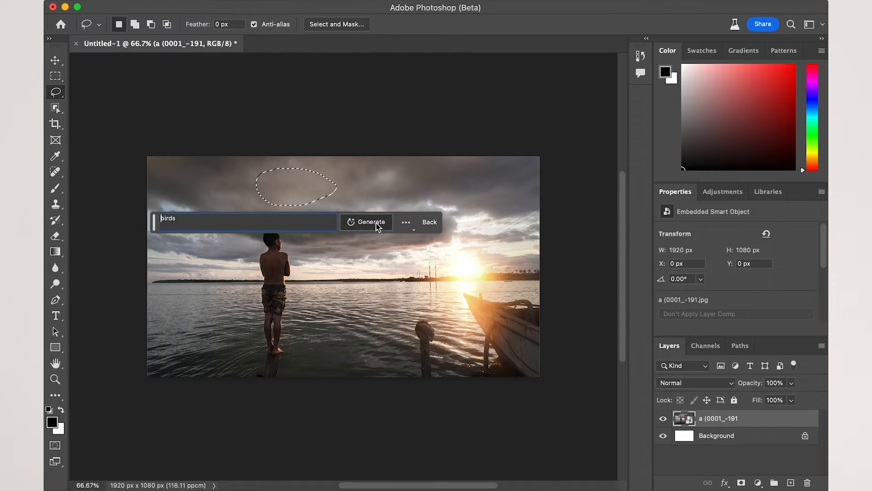
{"action": "left_click", "coordinate": [375, 225]}
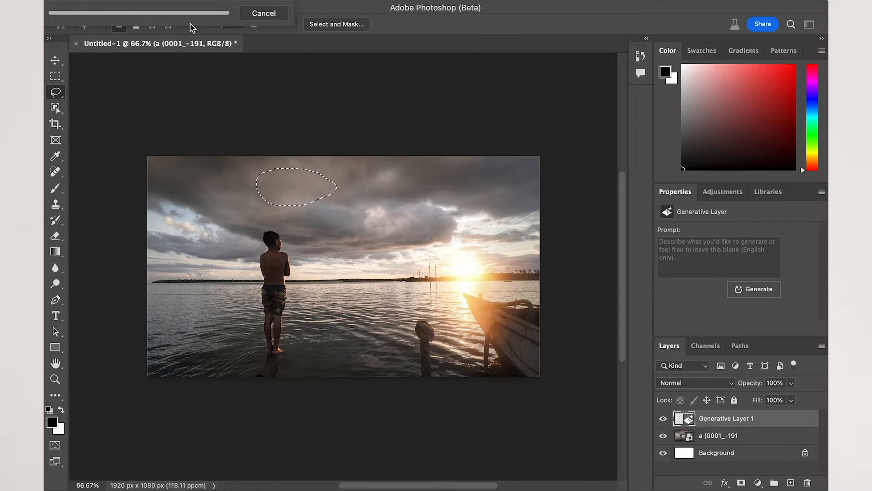
{"action": "left_click", "coordinate": [277, 224]}
{"action": "left_click", "coordinate": [278, 225]}
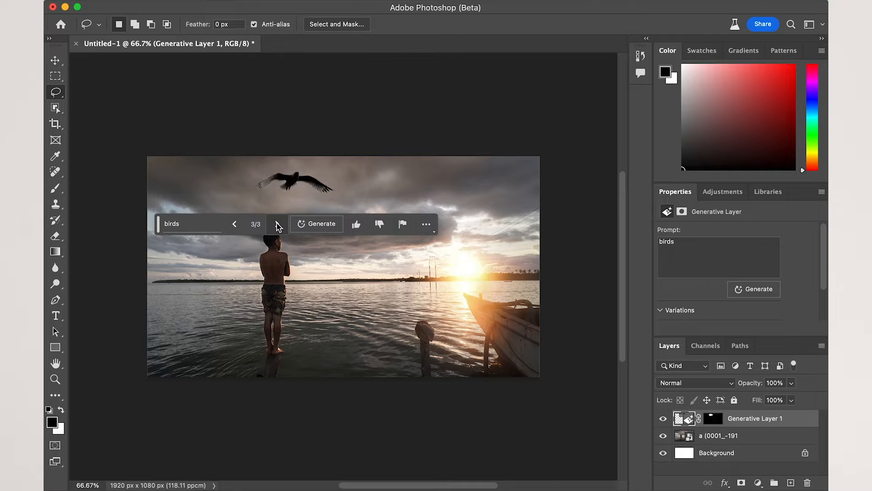
{"action": "left_click", "coordinate": [279, 226]}
Step: Regenerate the bird layer with the prompt "some birds"
{"action": "left_click", "coordinate": [194, 223]}
{"action": "left_click_drag", "start_coordinate": [202, 223], "coordinate": [133, 220]}
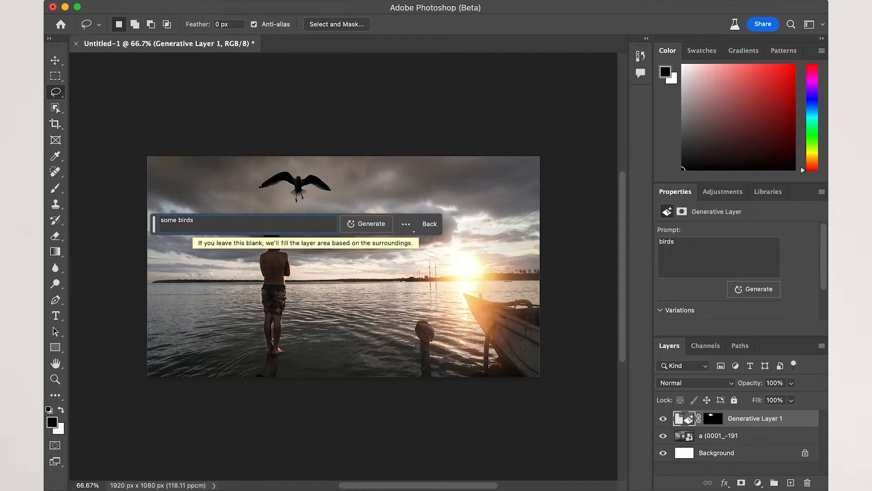
{"action": "left_click", "coordinate": [369, 223]}
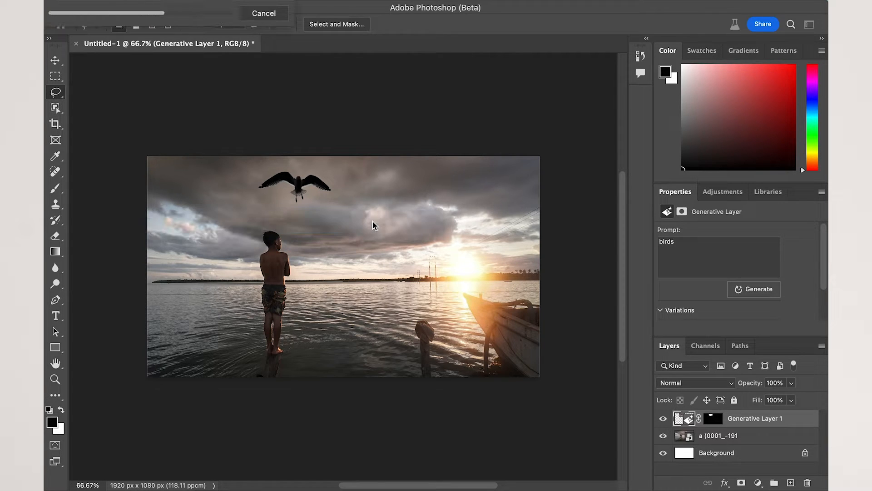
Step: Go through the bird variations and keep one showing a small flock above the boy
{"action": "left_click", "coordinate": [278, 224]}
{"action": "left_click", "coordinate": [277, 224]}
{"action": "left_click", "coordinate": [277, 223]}
{"action": "left_click", "coordinate": [277, 224]}
{"action": "left_click", "coordinate": [277, 224]}
{"action": "left_click", "coordinate": [277, 224]}
{"action": "left_click", "coordinate": [277, 224]}
{"action": "left_click", "coordinate": [277, 224]}
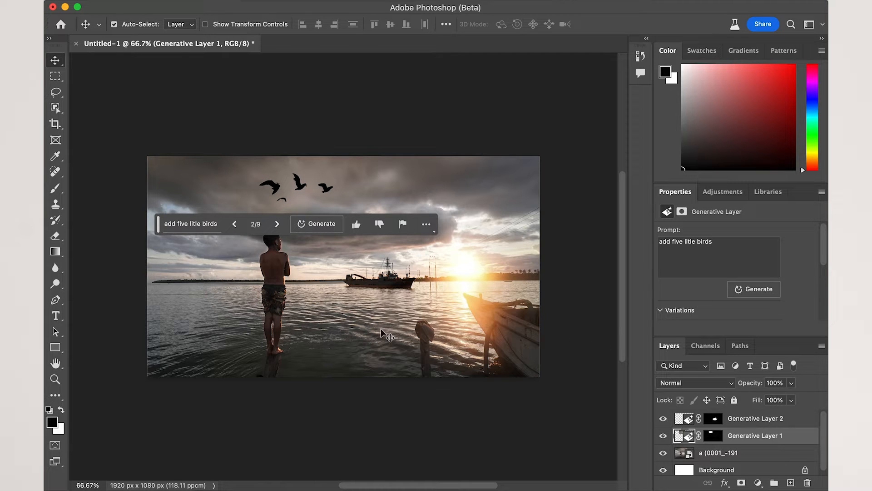
Step: Lasso an oval patch of water between the boy and the wooden post on the photo layer and generate a "shark" there with Generative Fill
{"action": "left_click", "coordinate": [378, 335]}
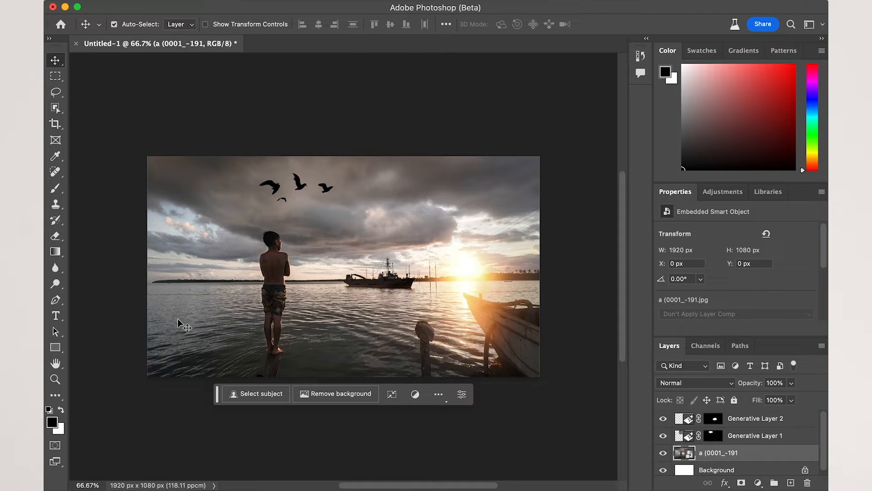
{"action": "left_click", "coordinate": [56, 92]}
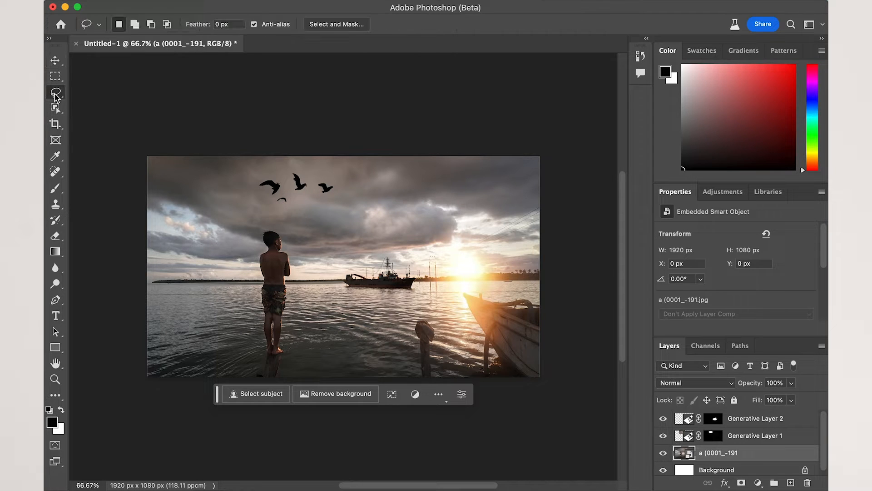
{"action": "mouse_move", "coordinate": [335, 318]}
{"action": "left_mouse_down"}
{"action": "mouse_move", "coordinate": [395, 321]}
{"action": "mouse_move", "coordinate": [398, 345]}
{"action": "mouse_move", "coordinate": [333, 347]}
{"action": "mouse_move", "coordinate": [340, 320]}
{"action": "left_mouse_up"}
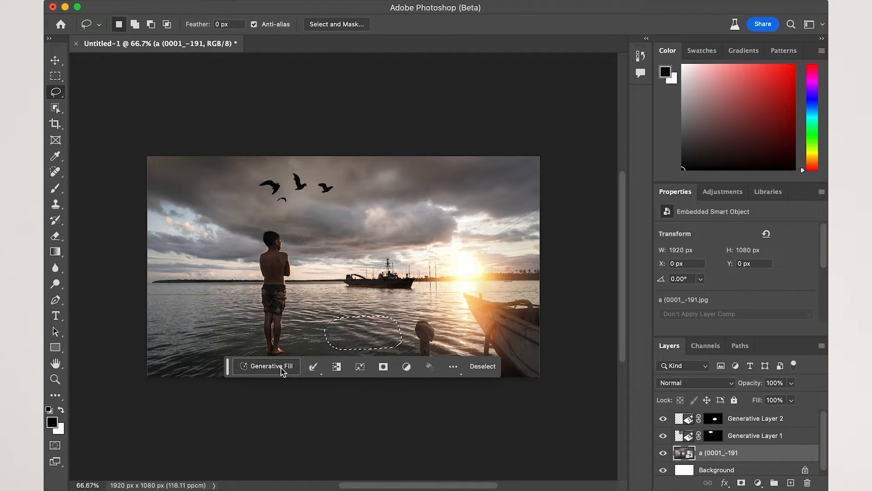
{"action": "left_click", "coordinate": [282, 366]}
{"action": "type", "text": "shark"}
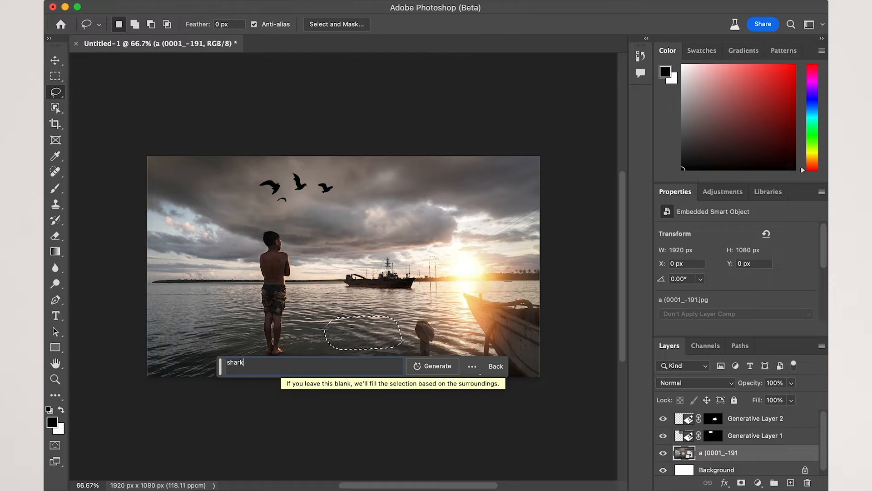
{"action": "left_click", "coordinate": [443, 366]}
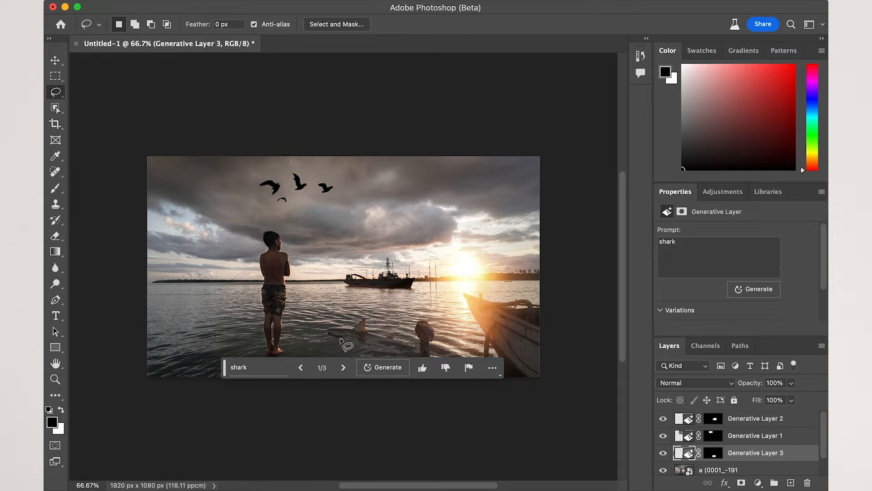
Step: Go through the shark variations and keep the third one
{"action": "left_click", "coordinate": [344, 369]}
{"action": "left_click", "coordinate": [344, 368]}
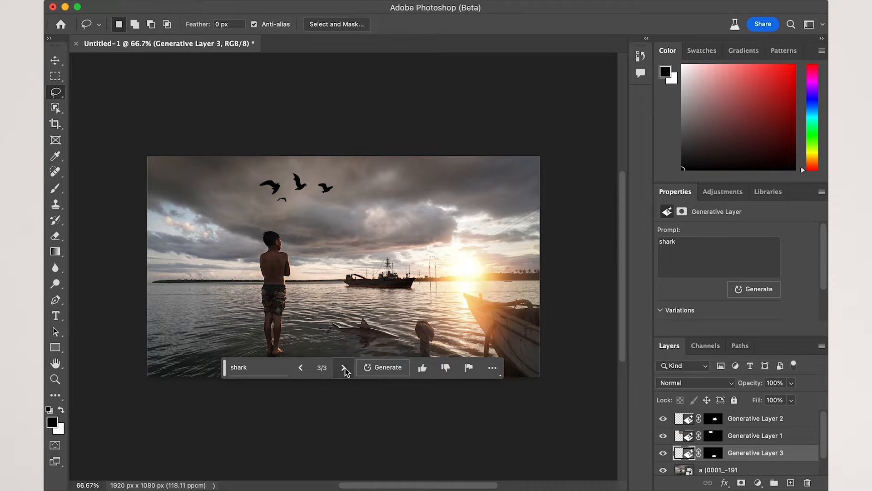
{"action": "left_click", "coordinate": [343, 369]}
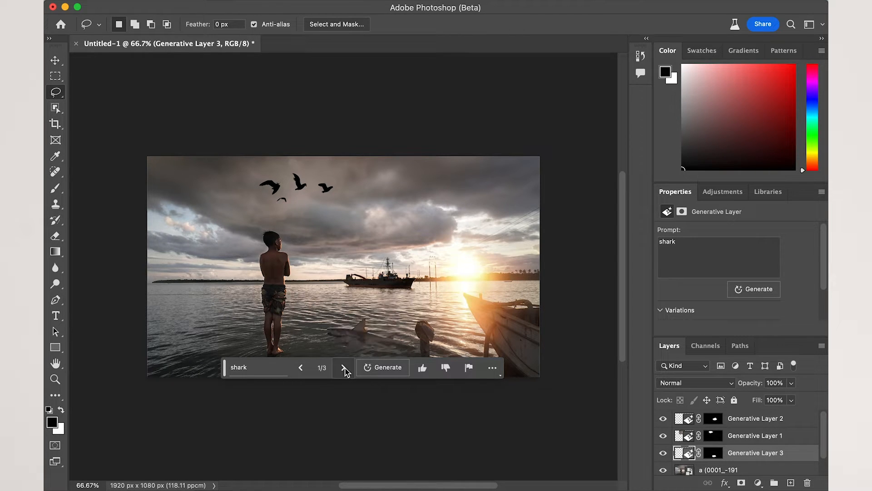
{"action": "left_click", "coordinate": [344, 369]}
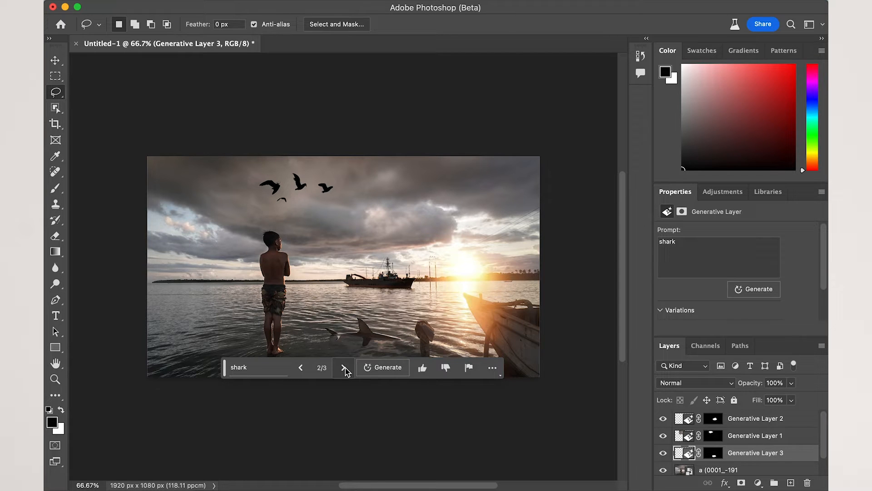
{"action": "left_click", "coordinate": [343, 369]}
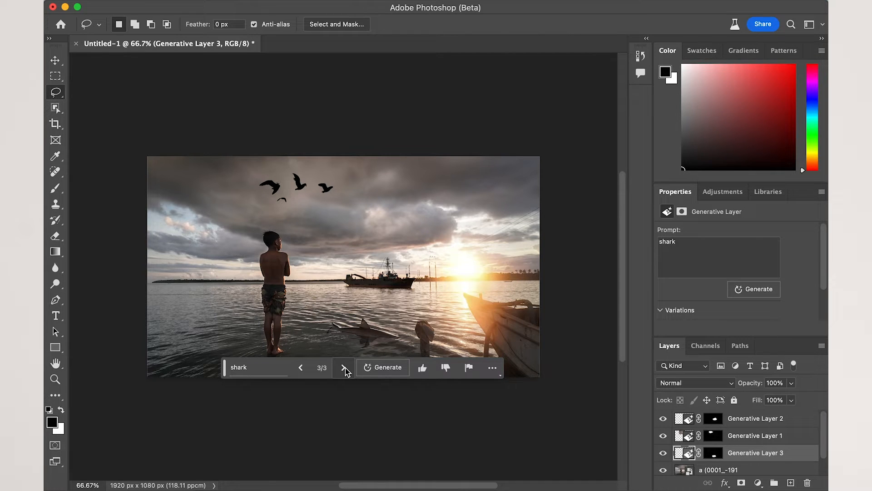
{"action": "left_click", "coordinate": [55, 60]}
Step: Lasso the boy's bare torso and fill it with "clothes" using Generative Fill
{"action": "left_click", "coordinate": [55, 93]}
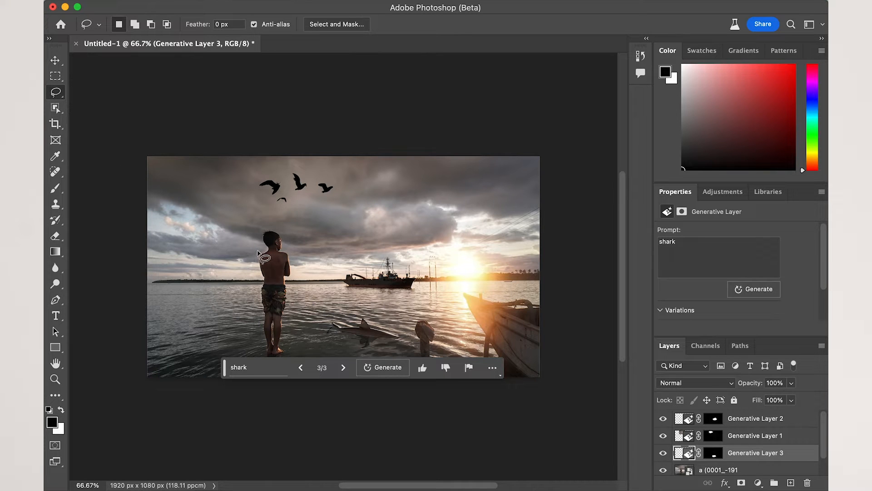
{"action": "mouse_move", "coordinate": [258, 253]}
{"action": "left_mouse_down"}
{"action": "mouse_move", "coordinate": [292, 254]}
{"action": "mouse_move", "coordinate": [291, 280]}
{"action": "mouse_move", "coordinate": [270, 286]}
{"action": "mouse_move", "coordinate": [258, 253]}
{"action": "left_mouse_up"}
{"action": "left_click", "coordinate": [182, 304]}
{"action": "type", "text": "cl"}
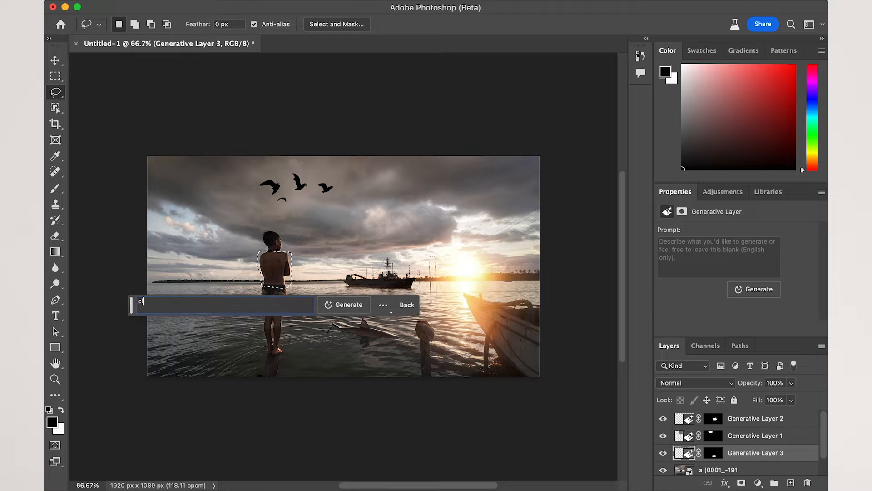
{"action": "type", "text": "othes"}
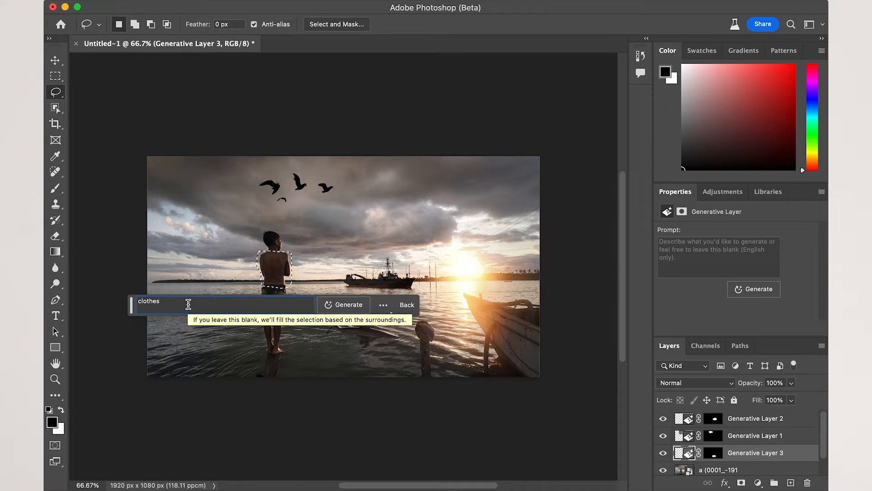
{"action": "left_click", "coordinate": [344, 308]}
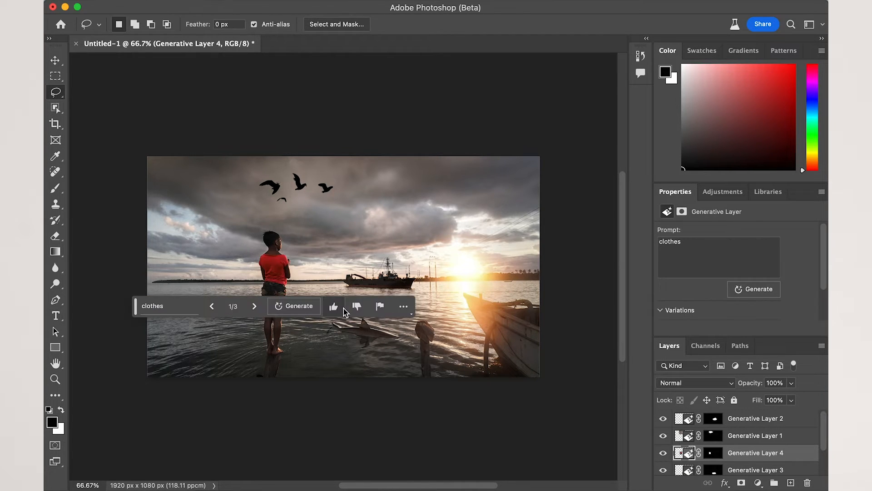
Step: Compare the clothes variations and keep the black shirt, variation 3
{"action": "left_click", "coordinate": [255, 307]}
{"action": "left_click", "coordinate": [254, 307]}
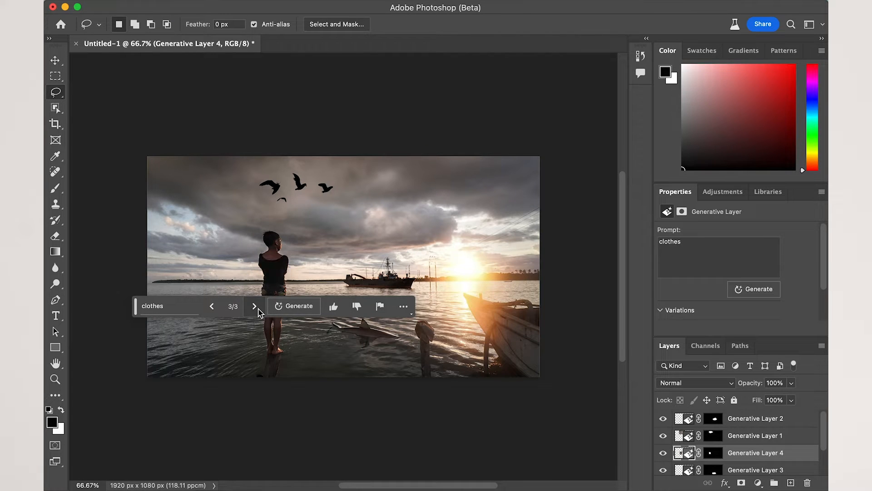
{"action": "left_click", "coordinate": [258, 309]}
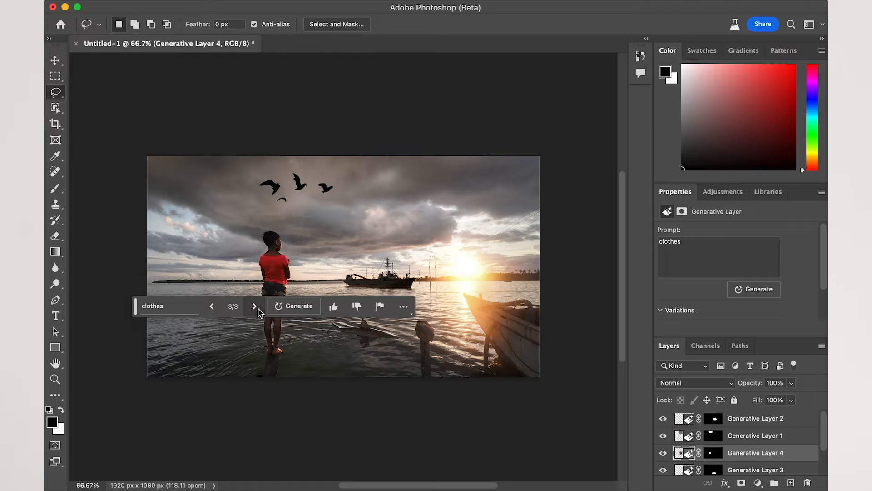
{"action": "left_click", "coordinate": [257, 309]}
{"action": "left_click", "coordinate": [258, 309]}
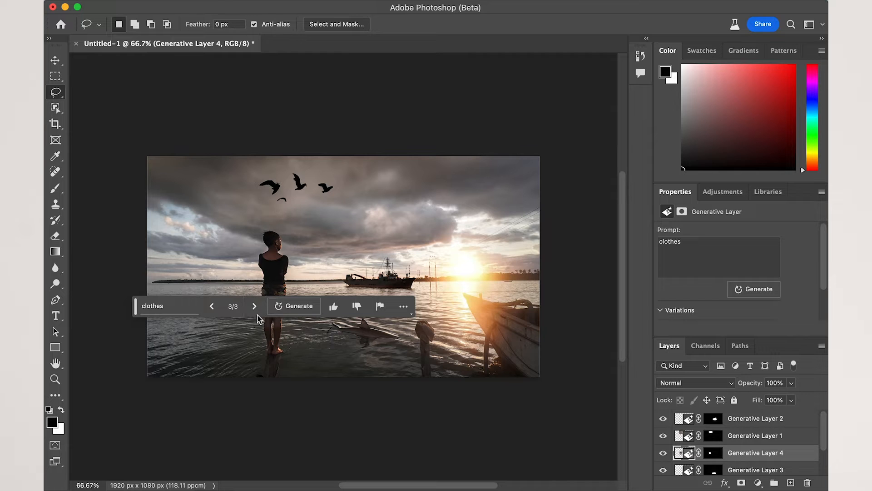
{"action": "left_click", "coordinate": [55, 61]}
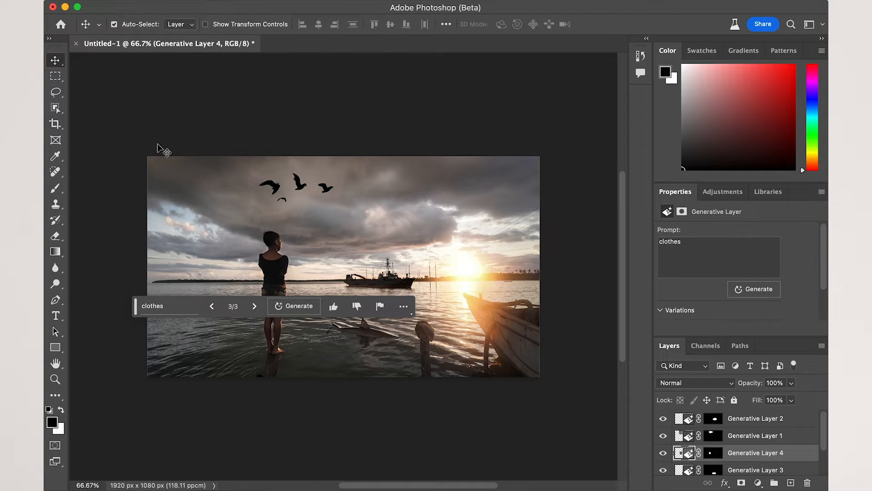
Step: Inspect the layer masks of the shark, clothes and bird generative layers one after another
{"action": "left_click", "coordinate": [316, 372]}
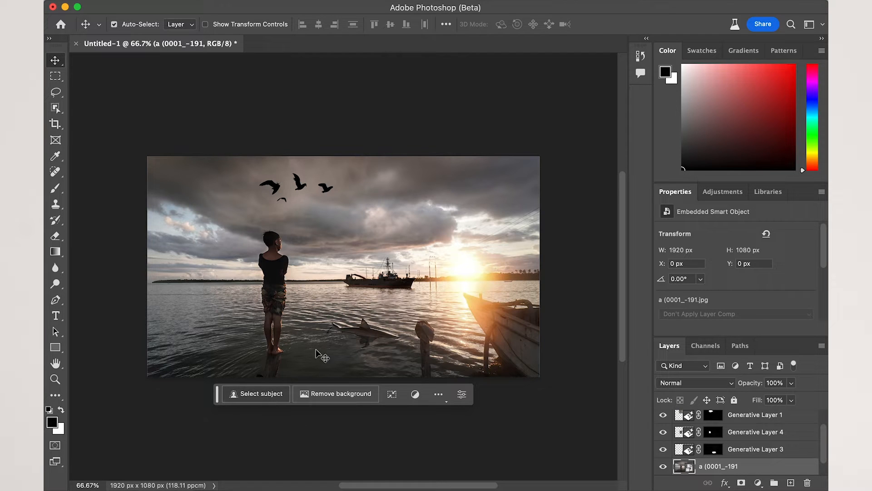
{"action": "left_click", "coordinate": [714, 450]}
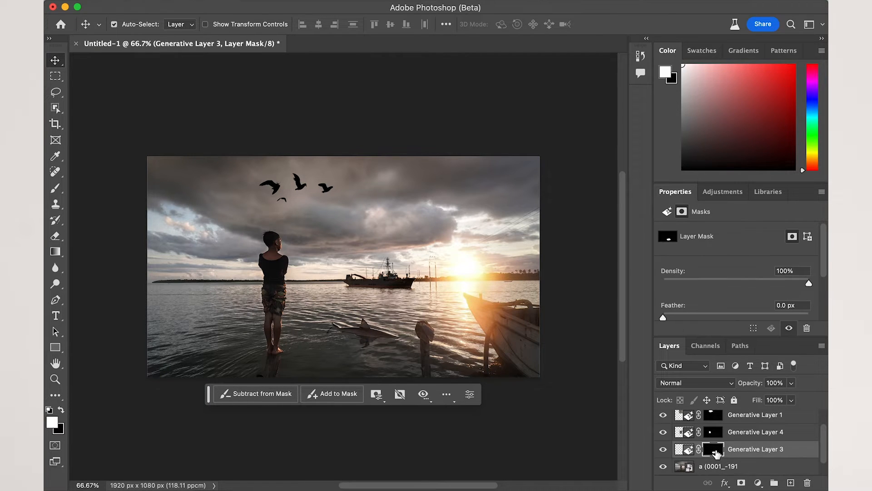
{"action": "left_click", "coordinate": [715, 432]}
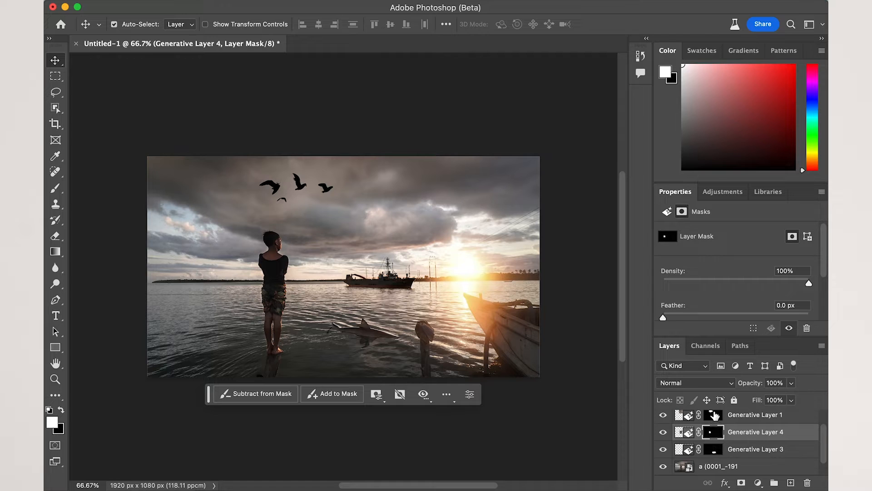
{"action": "left_click", "coordinate": [714, 415]}
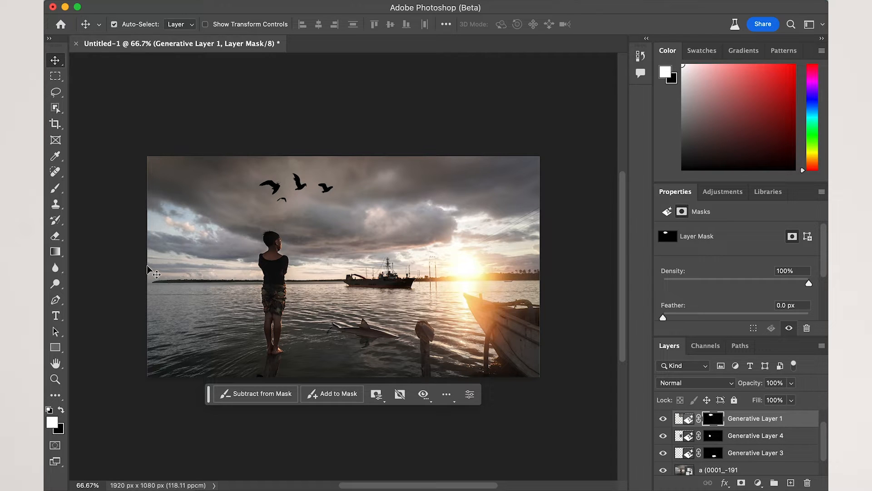
Step: Select a full-height strip along the photo's right edge with the Rectangular Marquee and fill it with "forest" using Generative Fill
{"action": "left_click", "coordinate": [56, 93]}
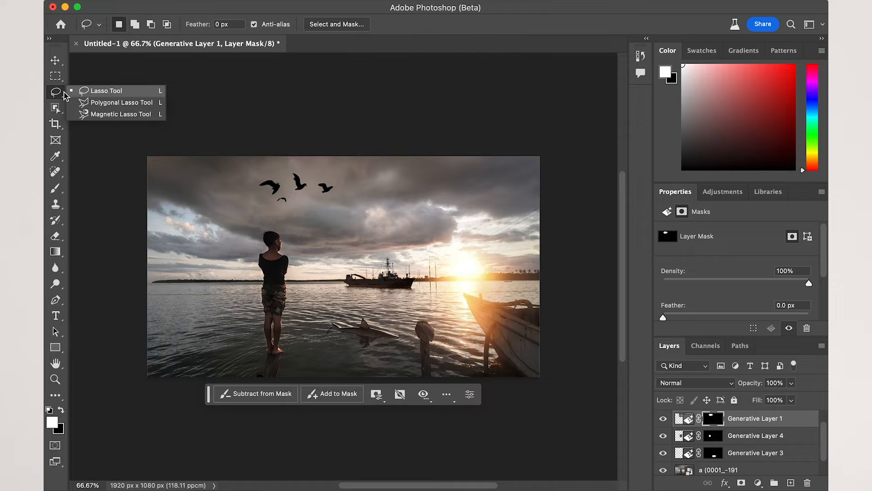
{"action": "left_click", "coordinate": [73, 91]}
{"action": "left_click", "coordinate": [54, 76]}
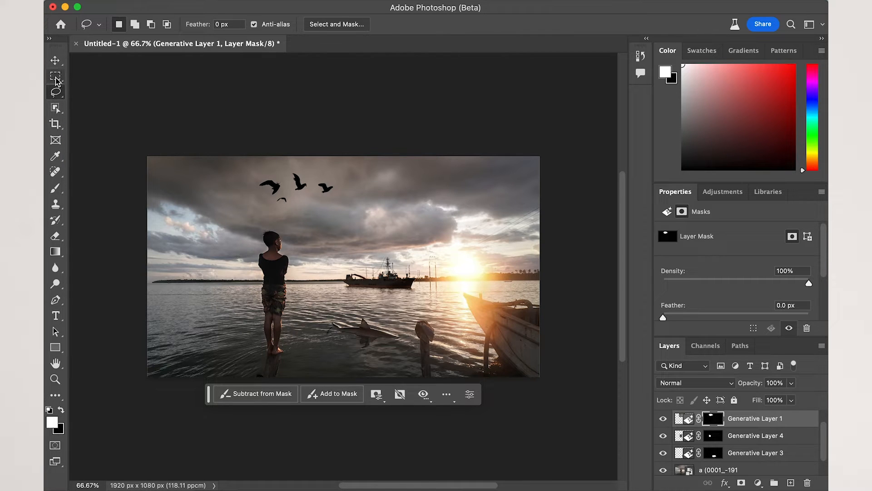
{"action": "left_click_drag", "start_coordinate": [457, 154], "coordinate": [543, 377]}
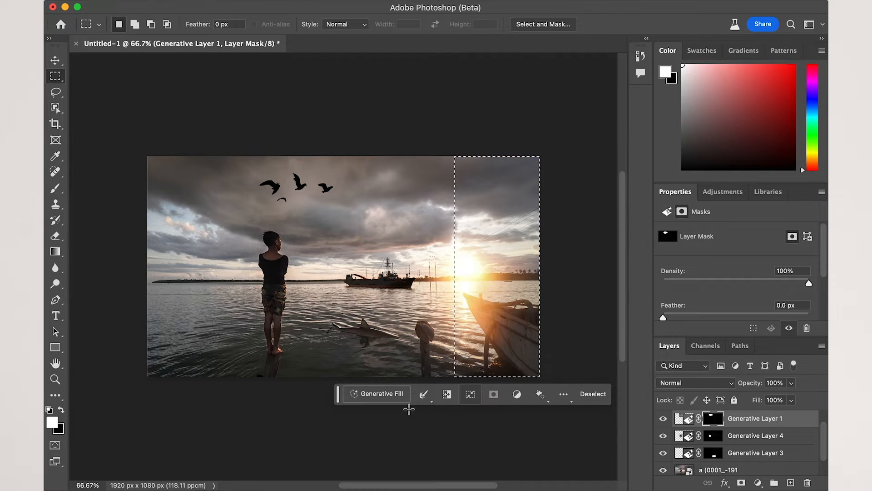
{"action": "left_click", "coordinate": [390, 394]}
{"action": "type", "text": "forest"}
{"action": "key", "text": "BackSpace"}
{"action": "key", "text": "BackSpace"}
{"action": "key", "text": "BackSpace"}
{"action": "key", "text": "BackSpace"}
{"action": "key", "text": "BackSpace"}
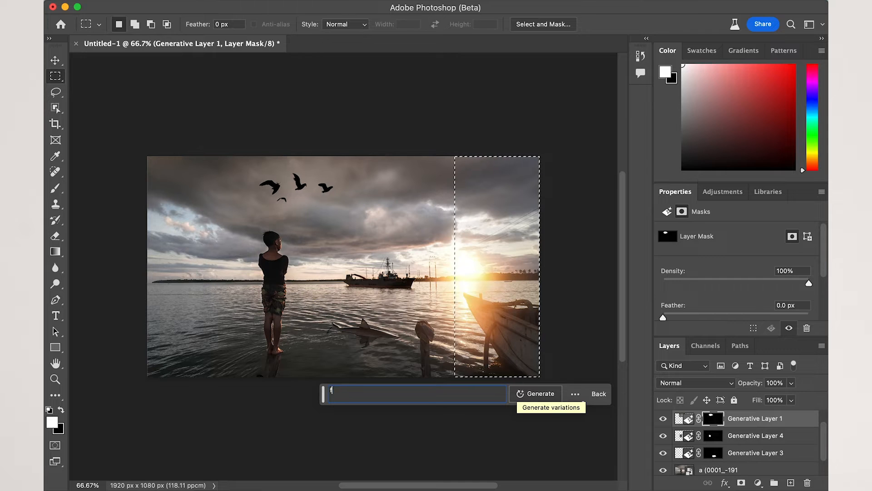
{"action": "type", "text": "orest"}
{"action": "left_click", "coordinate": [551, 397]}
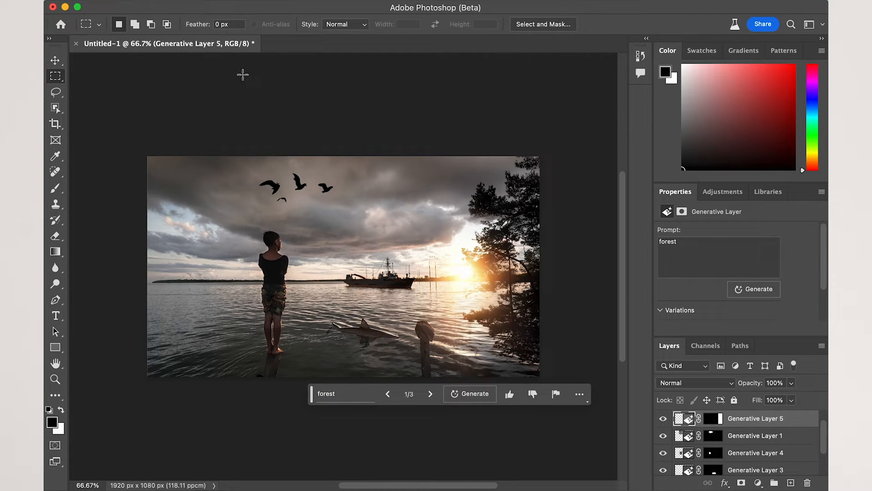
Step: Cycle through the forest variations, keep the third one with the large bare trunk, and deselect the layer
{"action": "left_click", "coordinate": [429, 394]}
{"action": "left_click", "coordinate": [428, 394]}
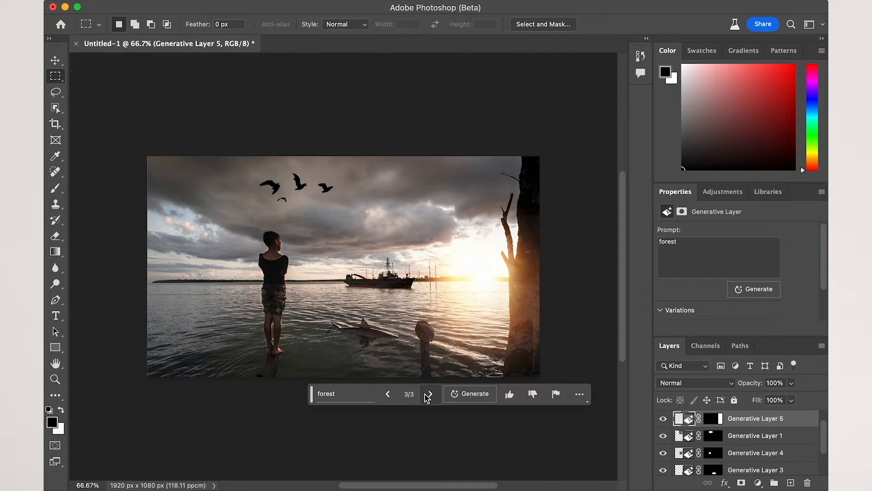
{"action": "left_click", "coordinate": [429, 394]}
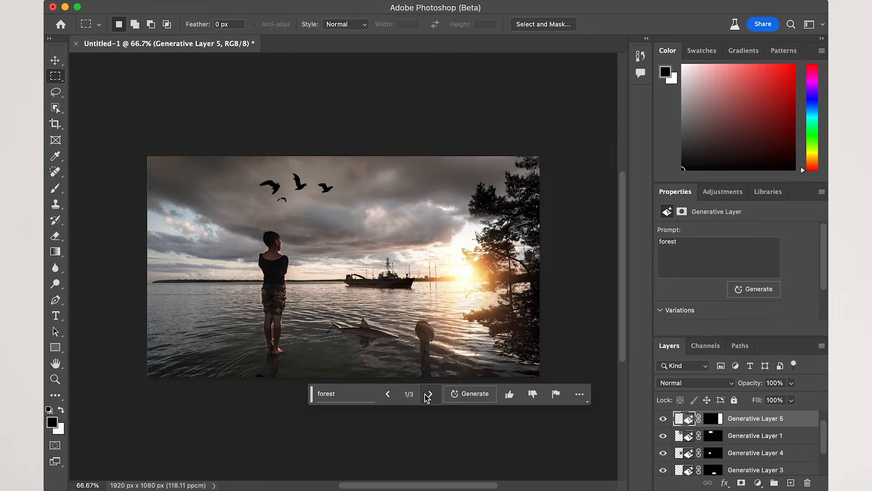
{"action": "left_click", "coordinate": [429, 394]}
{"action": "left_click", "coordinate": [429, 394]}
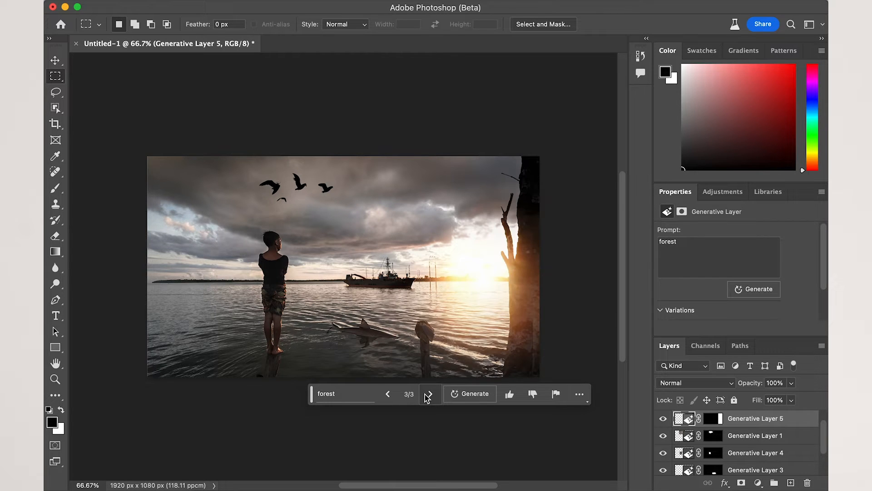
{"action": "left_click", "coordinate": [429, 394]}
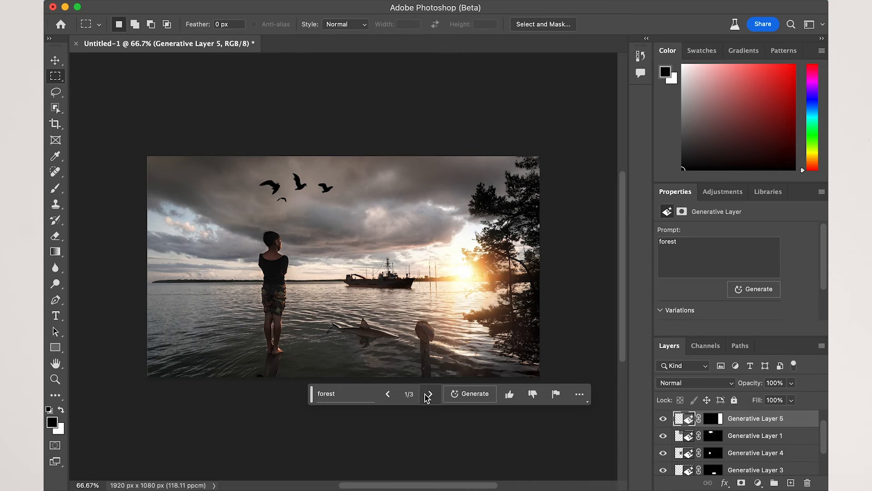
{"action": "left_click", "coordinate": [429, 394]}
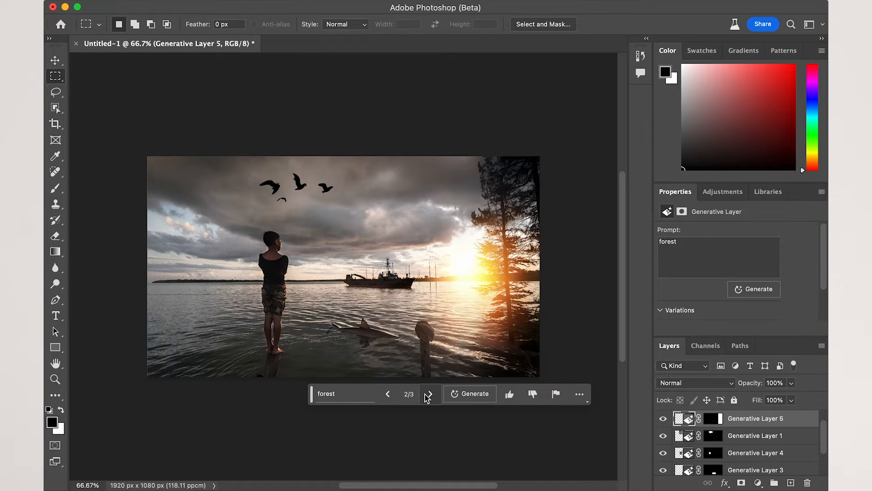
{"action": "left_click", "coordinate": [429, 394]}
{"action": "key", "text": "v"}
{"action": "left_click", "coordinate": [245, 129]}
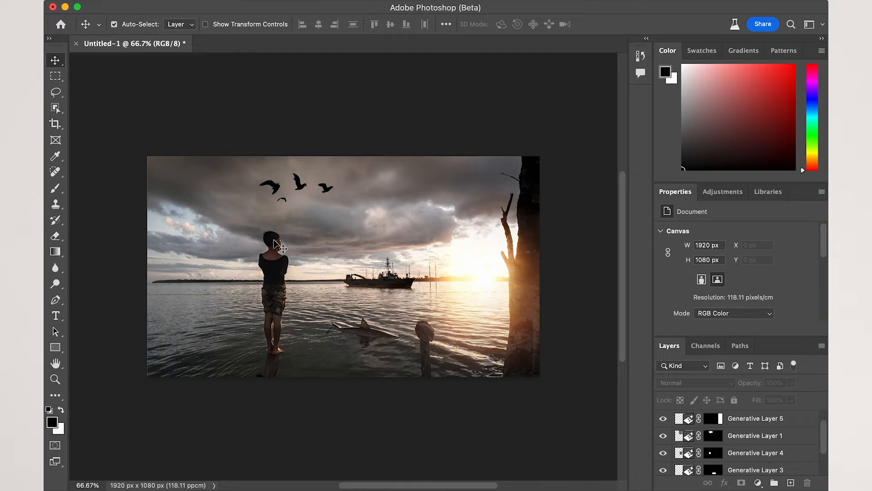
{"action": "scroll", "coordinate": [711, 450], "scroll_direction": "up", "scroll_amount": 1}
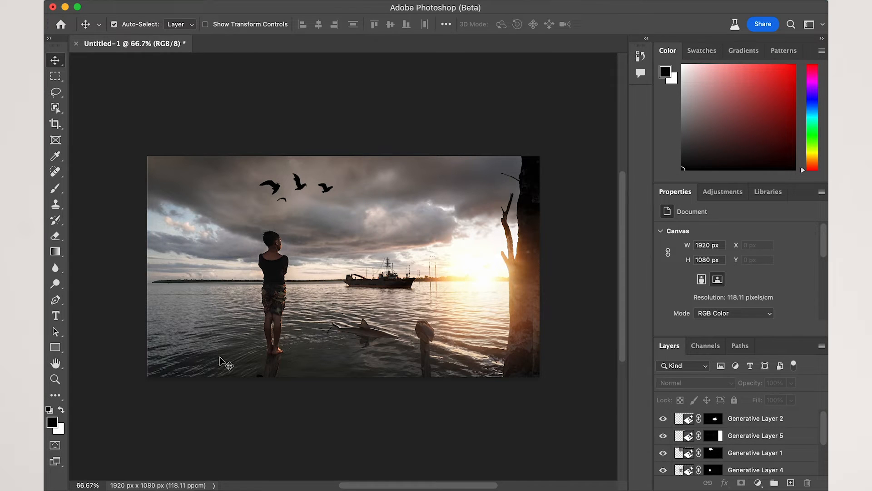
Step: Create a new blank 1920 x 1080 px document with a white background
{"action": "left_click", "coordinate": [168, 6]}
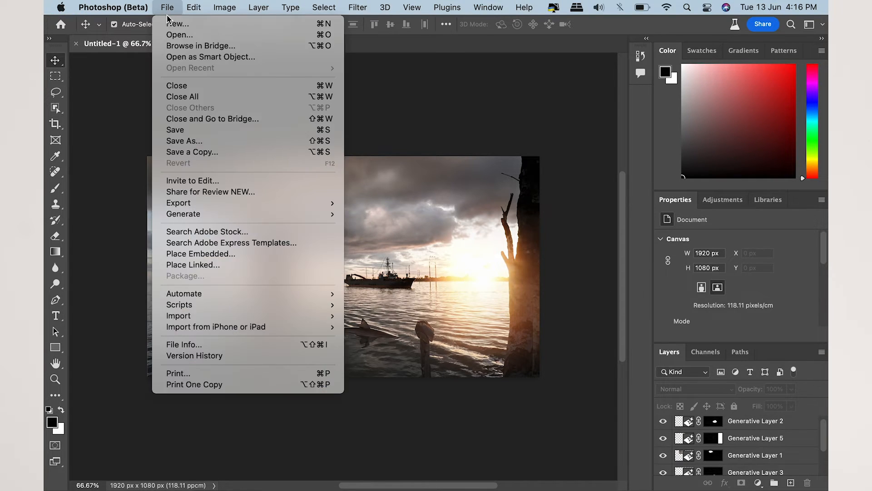
{"action": "left_click", "coordinate": [181, 22]}
{"action": "left_click", "coordinate": [733, 430]}
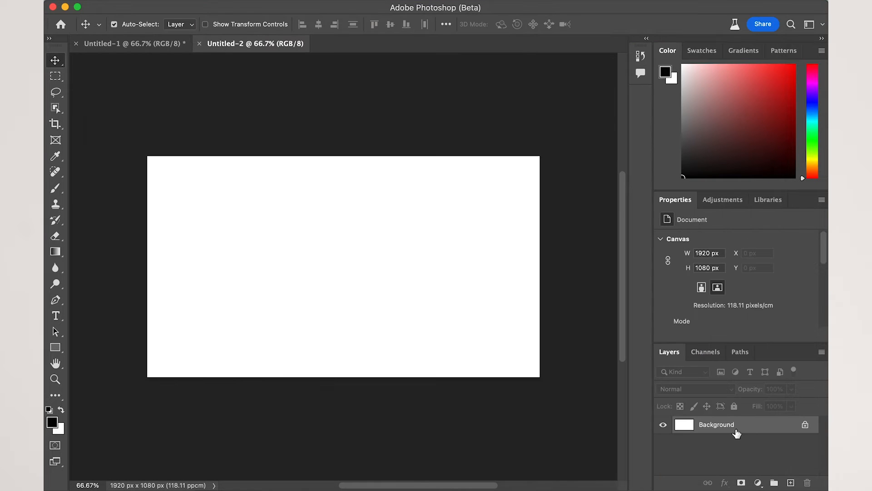
Step: Place the photo a (0001_-130.jpg) from the ready photo folder into the blank document, flush with the canvas's left edge
{"action": "left_click", "coordinate": [126, 482]}
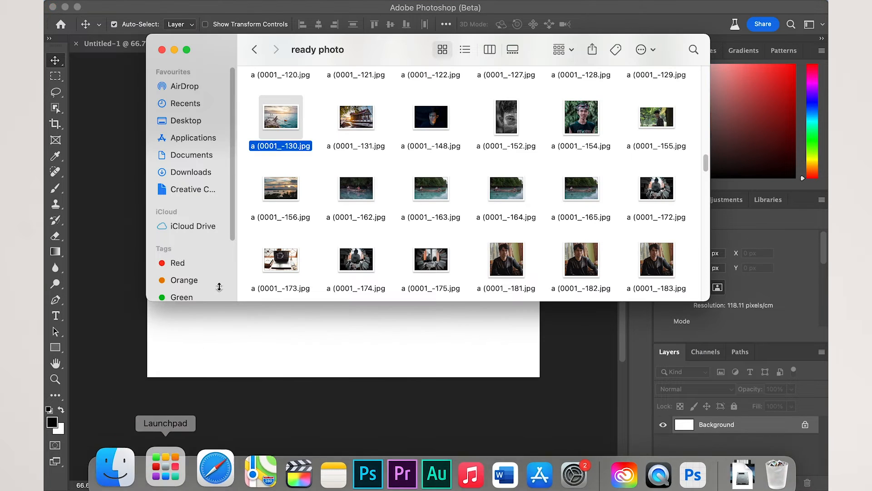
{"action": "left_click_drag", "start_coordinate": [281, 115], "coordinate": [263, 328]}
{"action": "key", "text": "Return"}
Step: Select the blank white strip plus a sliver of the photo's edge with the Rectangular Marquee and extend it using Generative Fill without a prompt
{"action": "key", "text": "m"}
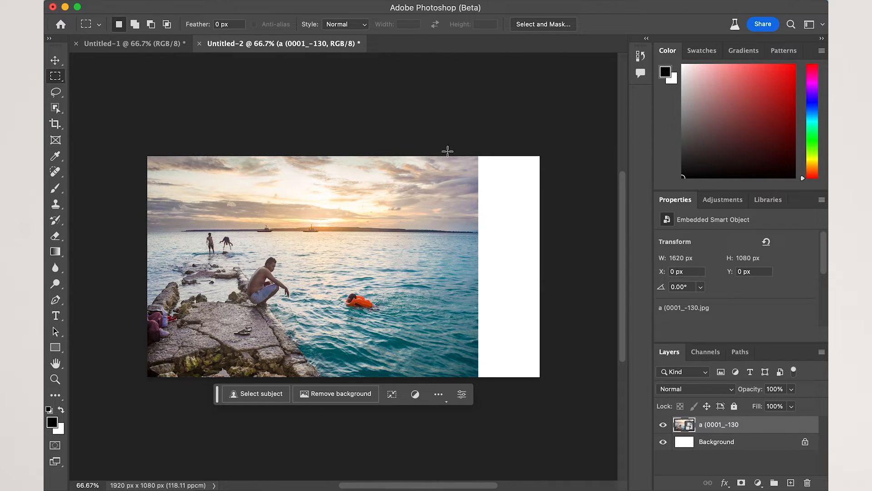
{"action": "left_click_drag", "start_coordinate": [473, 143], "coordinate": [545, 382]}
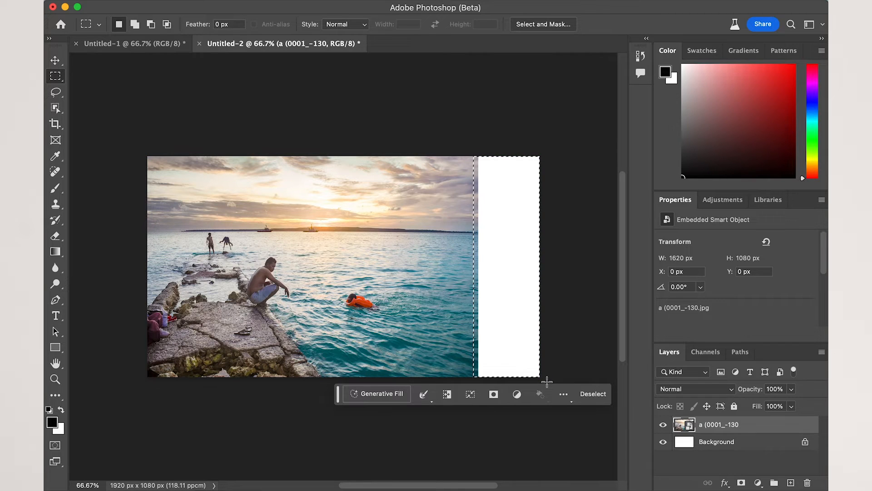
{"action": "left_click", "coordinate": [399, 394]}
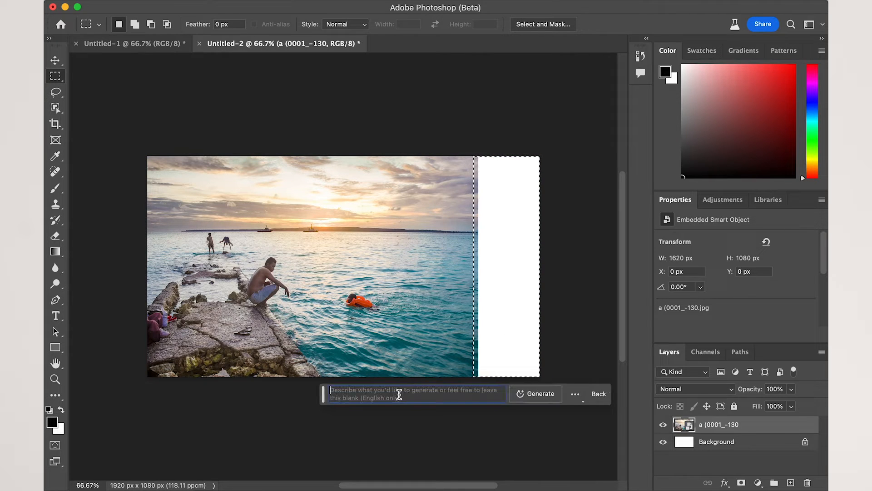
{"action": "left_click", "coordinate": [535, 393]}
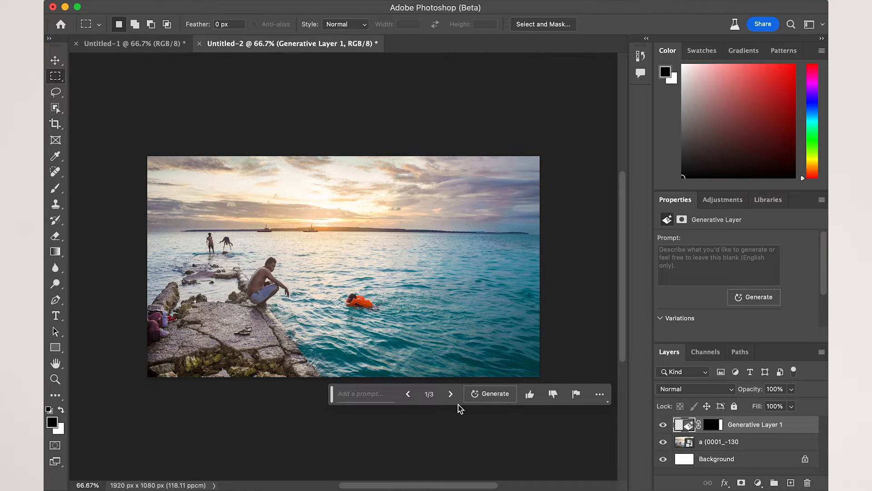
Step: Cycle through the variations of the extended sea and sky and keep the second one
{"action": "left_click", "coordinate": [450, 394]}
{"action": "left_click", "coordinate": [450, 393]}
{"action": "left_click", "coordinate": [452, 395]}
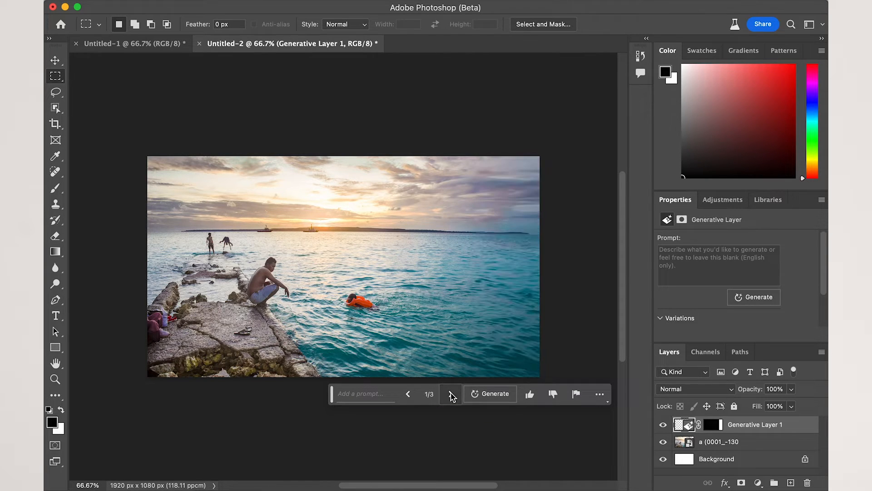
{"action": "left_click", "coordinate": [452, 395]}
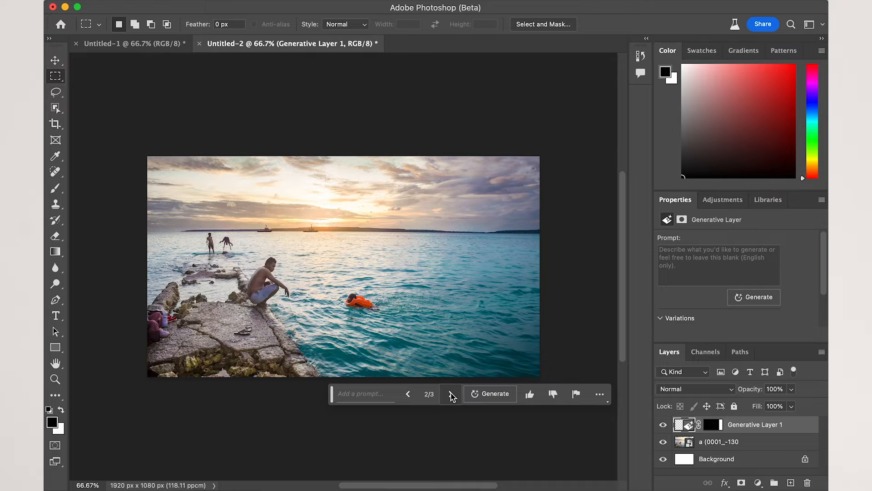
{"action": "left_click", "coordinate": [451, 395]}
{"action": "left_click", "coordinate": [452, 395]}
Step: Lasso closely around the swimmer in the orange life vest and replace the swimmer using Generative Fill without a prompt
{"action": "key", "text": "l"}
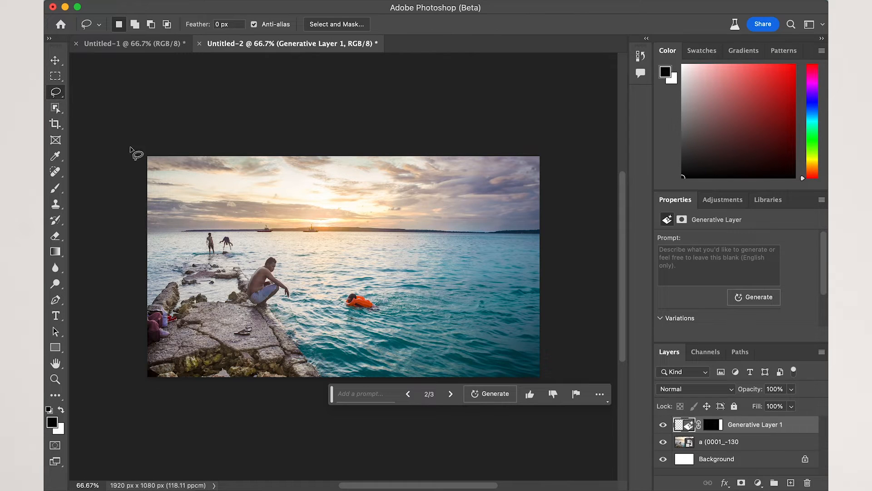
{"action": "mouse_move", "coordinate": [379, 285]}
{"action": "left_mouse_down"}
{"action": "mouse_move", "coordinate": [395, 320]}
{"action": "mouse_move", "coordinate": [434, 313]}
{"action": "left_mouse_up"}
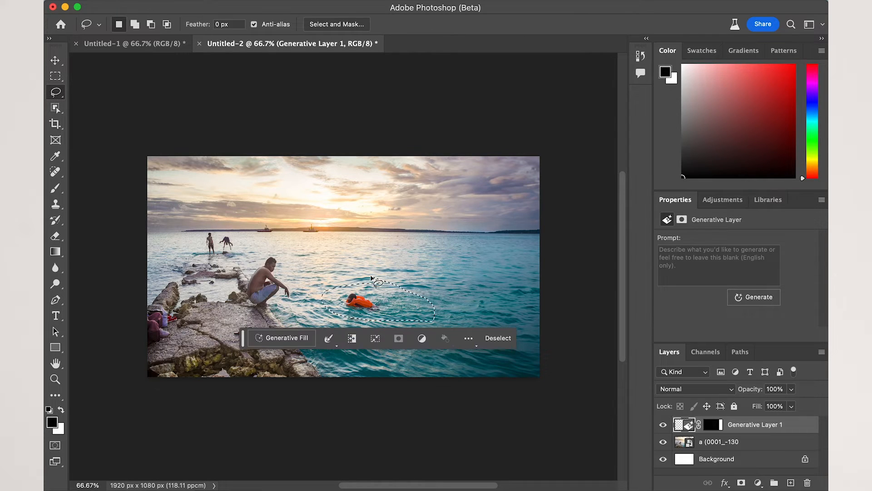
{"action": "mouse_move", "coordinate": [365, 286]}
{"action": "left_mouse_down"}
{"action": "mouse_move", "coordinate": [346, 286]}
{"action": "mouse_move", "coordinate": [343, 310]}
{"action": "mouse_move", "coordinate": [384, 312]}
{"action": "mouse_move", "coordinate": [371, 287]}
{"action": "left_mouse_up"}
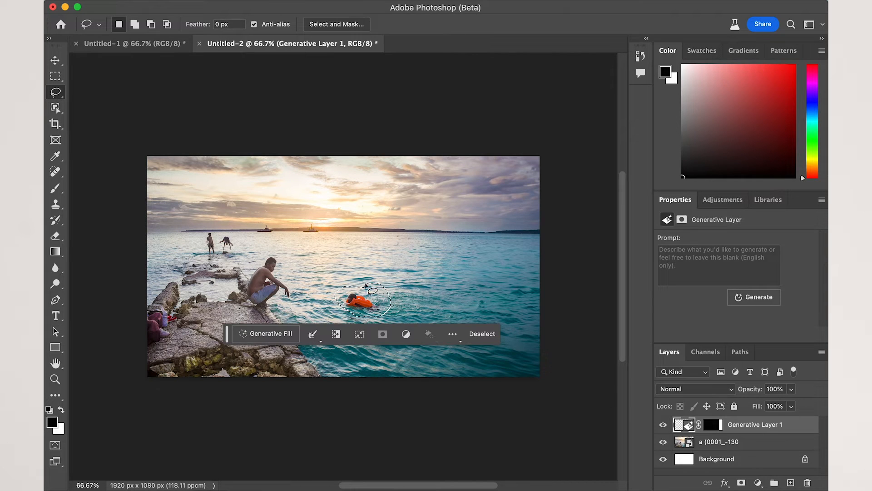
{"action": "left_click", "coordinate": [266, 333]}
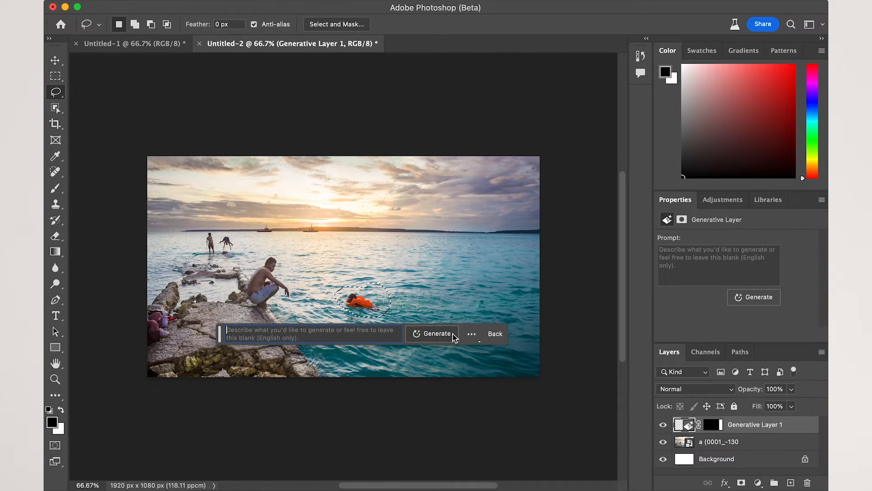
{"action": "left_click", "coordinate": [444, 334]}
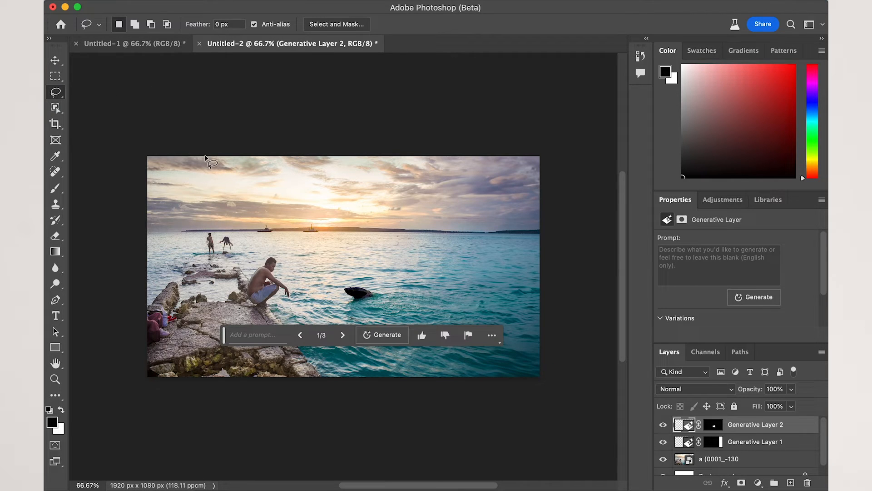
Step: Cycle through the variations that replace the swimmer and keep the third one
{"action": "left_click", "coordinate": [346, 336]}
{"action": "left_click", "coordinate": [347, 336]}
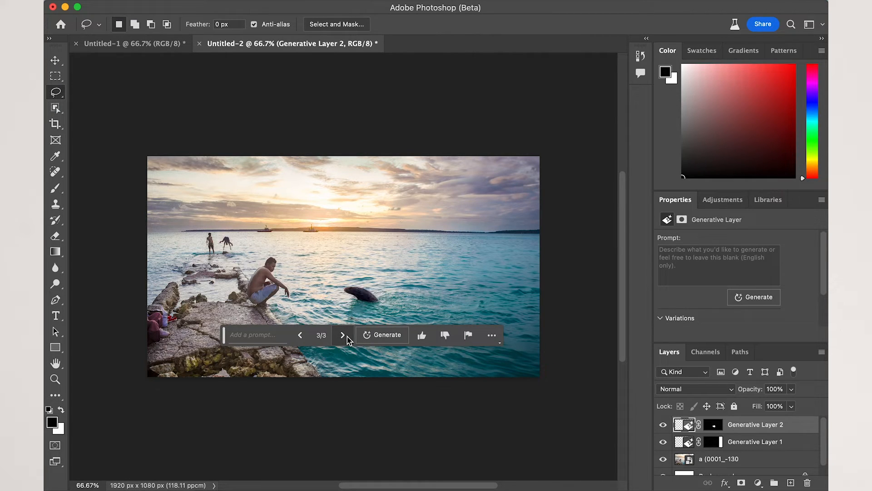
{"action": "left_click", "coordinate": [347, 335]}
{"action": "left_click", "coordinate": [346, 335]}
{"action": "left_click", "coordinate": [347, 335]}
{"action": "left_click", "coordinate": [347, 336]}
{"action": "left_click", "coordinate": [346, 335]}
Step: Lasso a wide patch of water around the dark object in the sea and fill it with "boat" using Generative Fill
{"action": "mouse_move", "coordinate": [437, 279]}
{"action": "left_mouse_down"}
{"action": "mouse_move", "coordinate": [338, 297]}
{"action": "mouse_move", "coordinate": [407, 328]}
{"action": "mouse_move", "coordinate": [509, 321]}
{"action": "mouse_move", "coordinate": [437, 279]}
{"action": "left_mouse_up"}
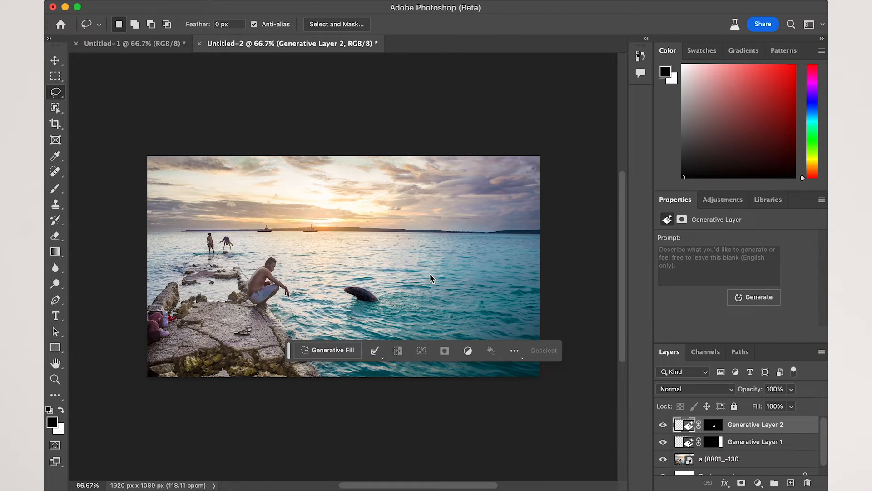
{"action": "left_click", "coordinate": [320, 351]}
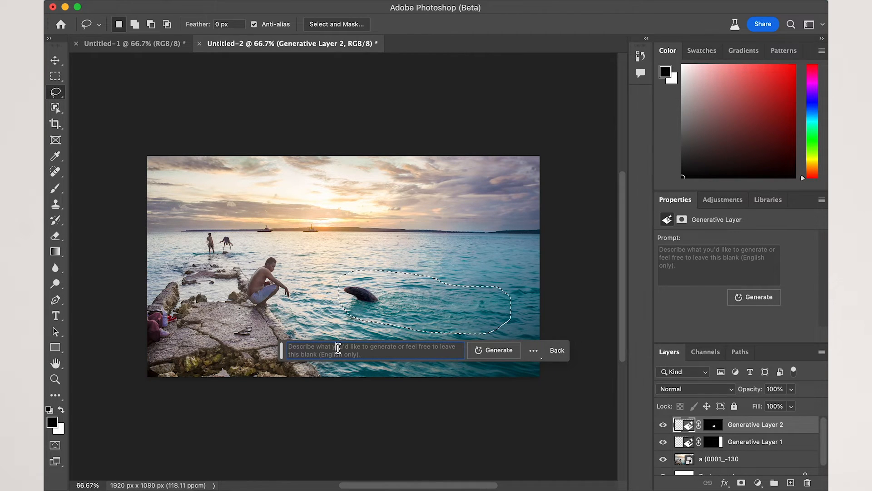
{"action": "type", "text": "boat"}
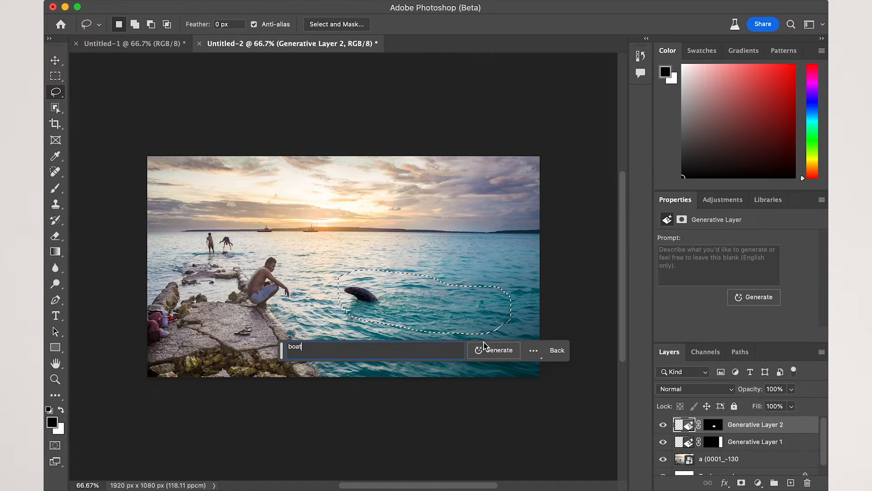
{"action": "left_click", "coordinate": [495, 350]}
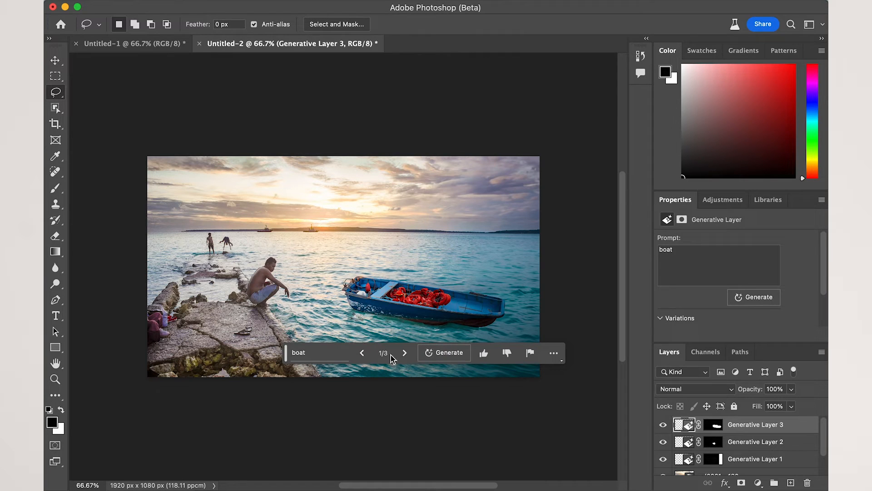
Step: Cycle through the boat variations and keep the second one with the red boat
{"action": "left_click", "coordinate": [404, 354]}
{"action": "left_click", "coordinate": [405, 354]}
{"action": "left_click", "coordinate": [405, 354]}
{"action": "left_click", "coordinate": [404, 354]}
{"action": "left_click", "coordinate": [405, 353]}
{"action": "left_click", "coordinate": [405, 354]}
{"action": "left_click", "coordinate": [404, 354]}
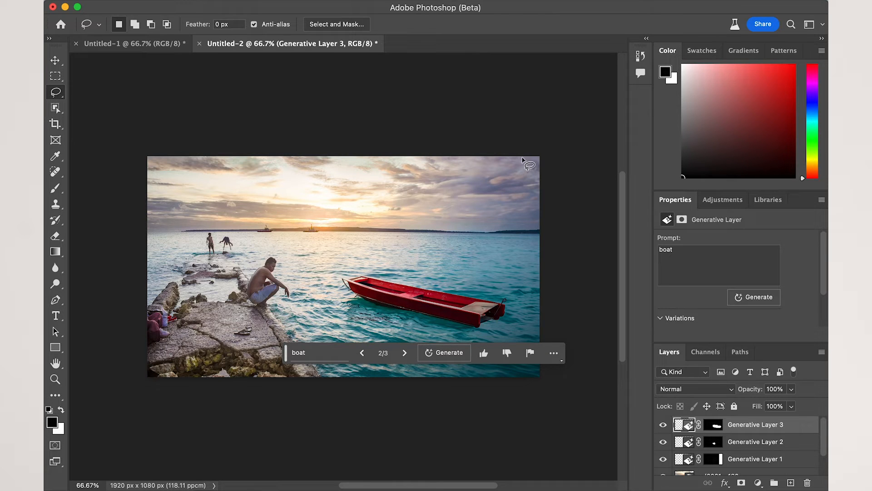
Step: Lasso a tall area along the photo's right side, from sky to bottom edge, and fill it with "house" using Generative Fill
{"action": "mouse_move", "coordinate": [523, 160]}
{"action": "left_mouse_down"}
{"action": "mouse_move", "coordinate": [466, 169]}
{"action": "mouse_move", "coordinate": [433, 252]}
{"action": "mouse_move", "coordinate": [423, 361]}
{"action": "mouse_move", "coordinate": [437, 377]}
{"action": "mouse_move", "coordinate": [541, 383]}
{"action": "mouse_move", "coordinate": [526, 161]}
{"action": "left_mouse_up"}
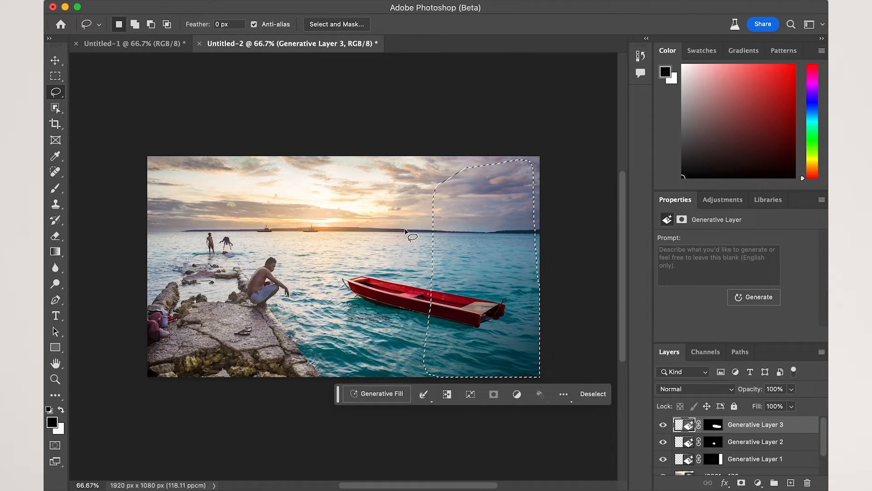
{"action": "left_click", "coordinate": [380, 393]}
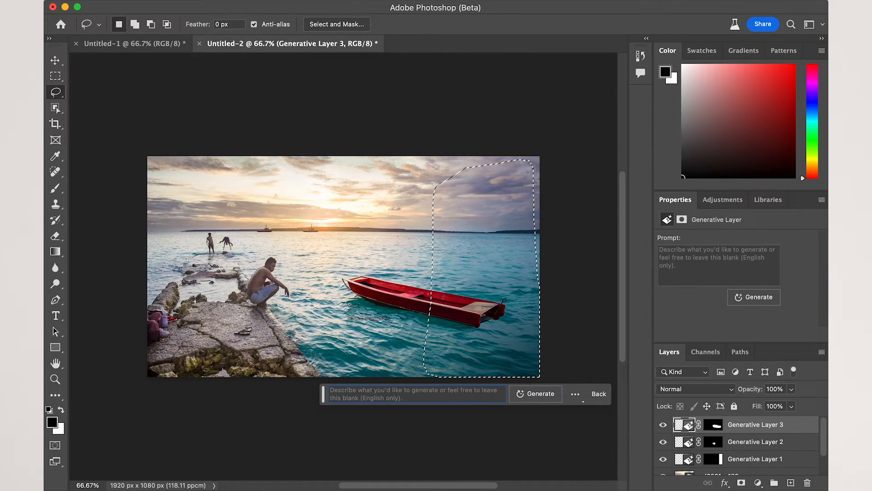
{"action": "type", "text": "house"}
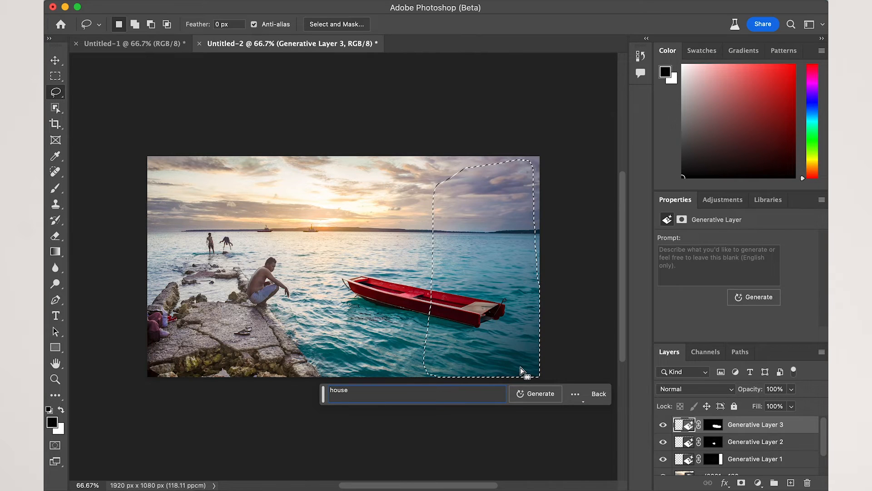
{"action": "left_click", "coordinate": [537, 393]}
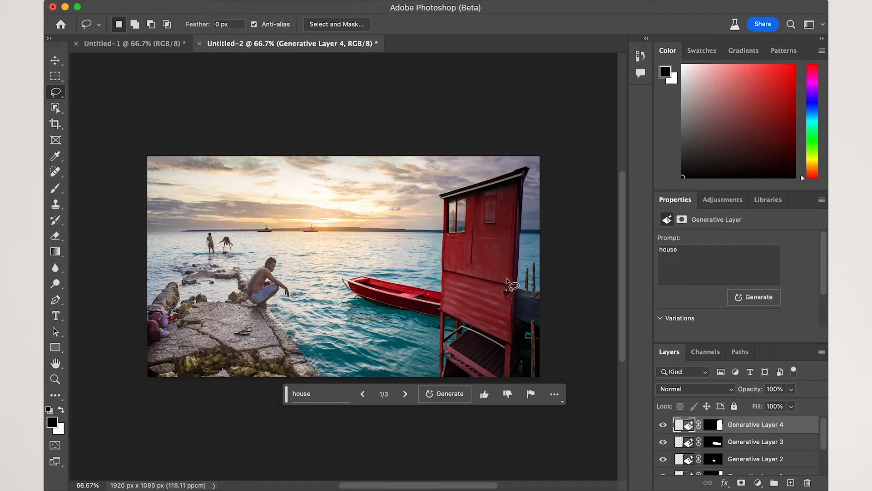
Step: Cycle through the house variations and keep the first one with the red house on stilts
{"action": "left_click", "coordinate": [405, 394]}
{"action": "left_click", "coordinate": [405, 393]}
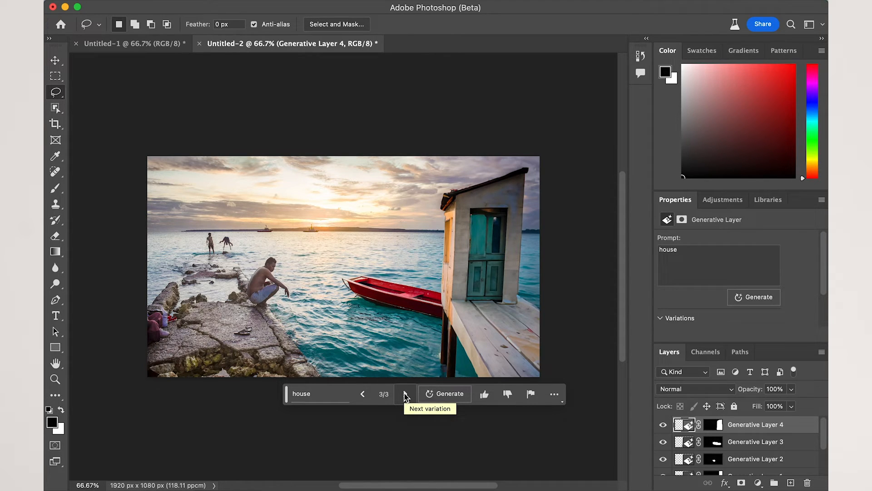
{"action": "left_click", "coordinate": [404, 394]}
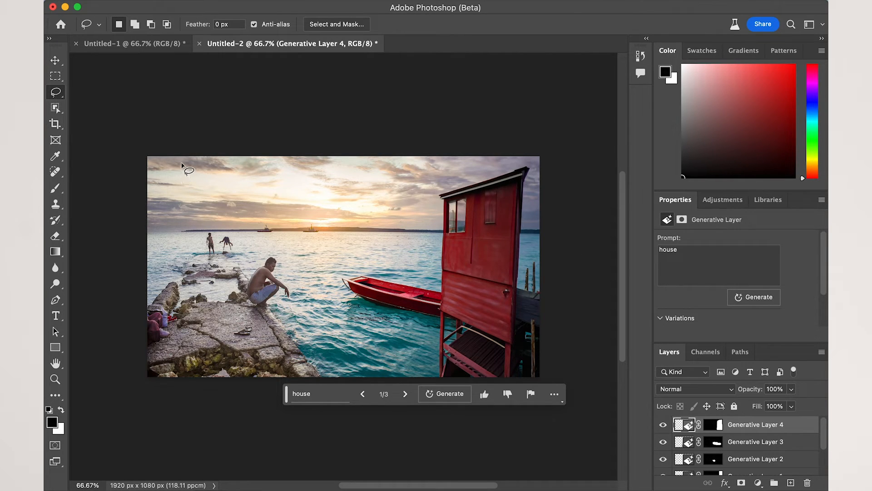
Step: Select a full-height strip along the photo's left edge with the Rectangular Marquee and fill it with "forest" using Generative Fill
{"action": "left_click", "coordinate": [55, 77]}
{"action": "left_click_drag", "start_coordinate": [147, 158], "coordinate": [240, 378]}
{"action": "left_click", "coordinate": [118, 395]}
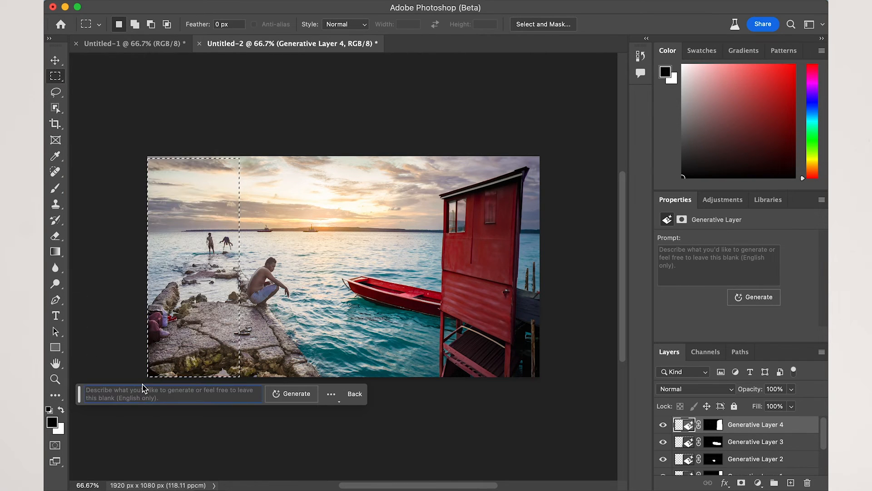
{"action": "left_click", "coordinate": [144, 391]}
{"action": "type", "text": "forest"}
{"action": "left_click", "coordinate": [291, 397]}
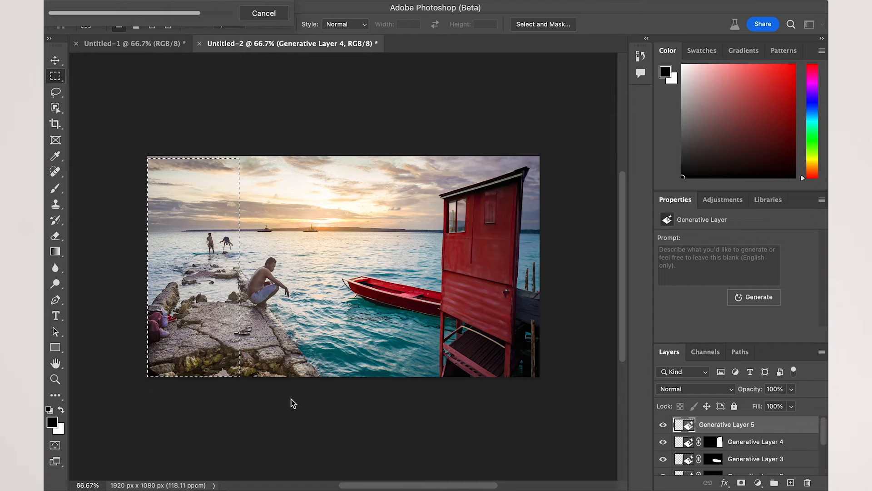
Step: Cycle repeatedly through the forest variations along the photo's left edge to compare them
{"action": "left_click", "coordinate": [198, 394]}
{"action": "left_click", "coordinate": [199, 395]}
{"action": "left_click", "coordinate": [198, 394]}
{"action": "left_click", "coordinate": [198, 394]}
{"action": "left_click", "coordinate": [198, 395]}
{"action": "left_click", "coordinate": [198, 394]}
{"action": "left_click", "coordinate": [199, 395]}
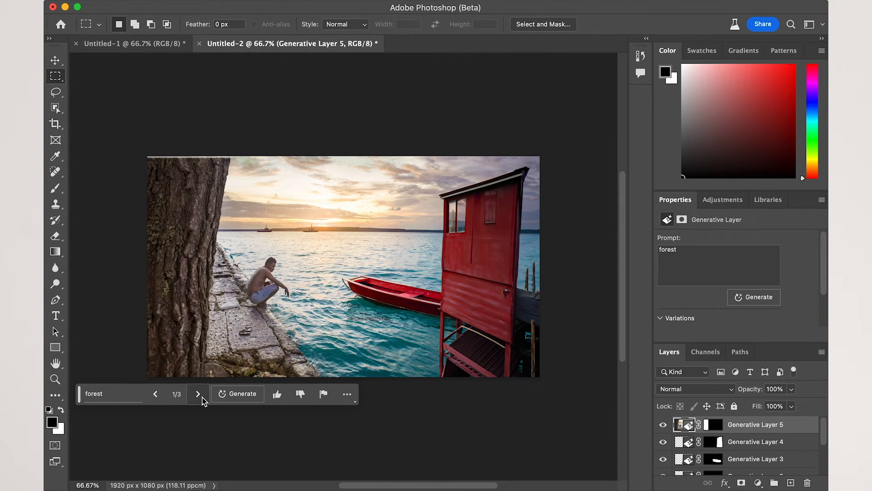
{"action": "left_click", "coordinate": [199, 394]}
{"action": "left_click", "coordinate": [199, 394]}
Step: Regenerate the forest layer with the prompt "mangrove tree" and keep the second variation
{"action": "left_click", "coordinate": [130, 396]}
{"action": "double_click", "coordinate": [99, 391]}
{"action": "type", "text": "mangrove tre"}
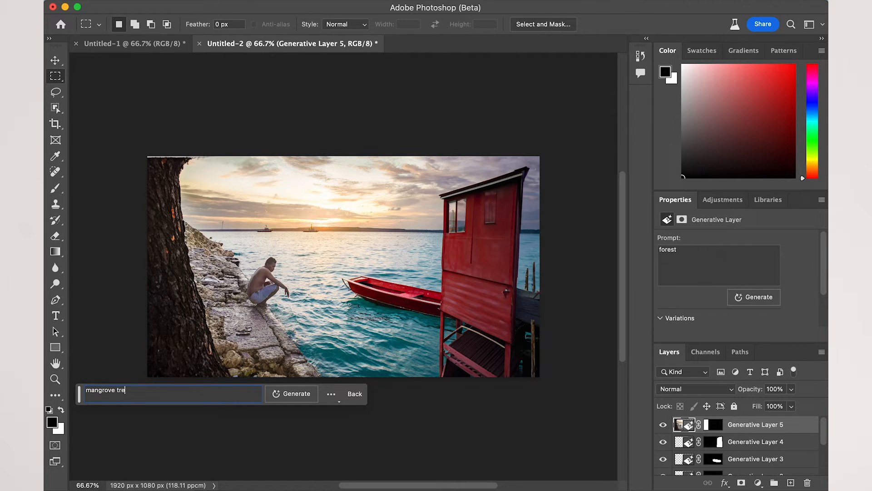
{"action": "type", "text": "e"}
{"action": "key", "text": "Return"}
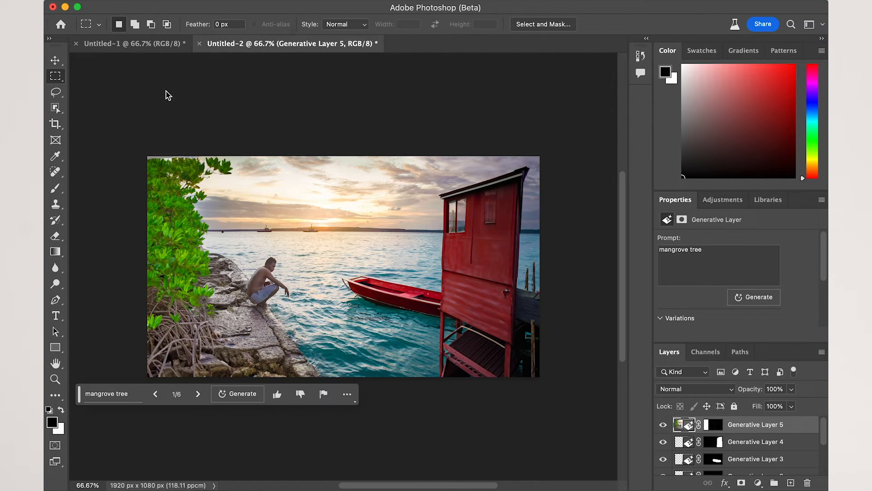
{"action": "left_click", "coordinate": [198, 394]}
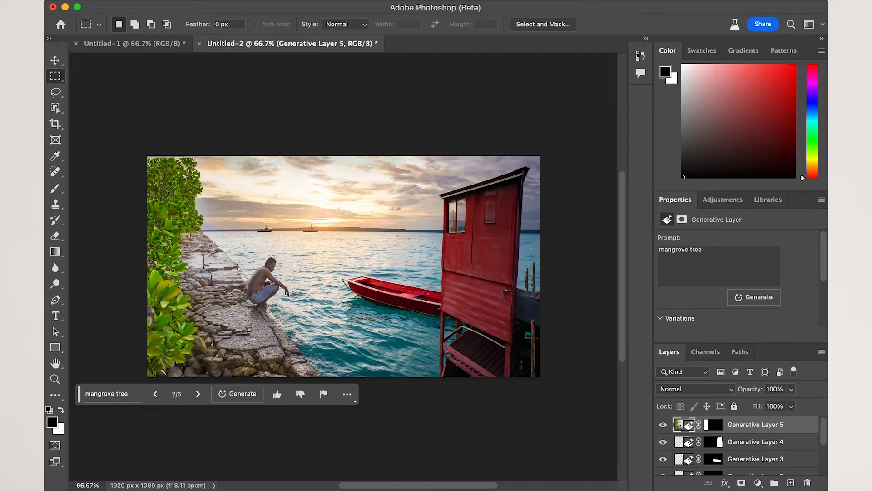
Step: Lasso a small area at the far end of the stone pier beside the mangroves and fill it with "fisherman" using Generative Fill
{"action": "left_click_drag", "start_coordinate": [226, 229], "coordinate": [203, 269]}
{"action": "left_click", "coordinate": [203, 269]}
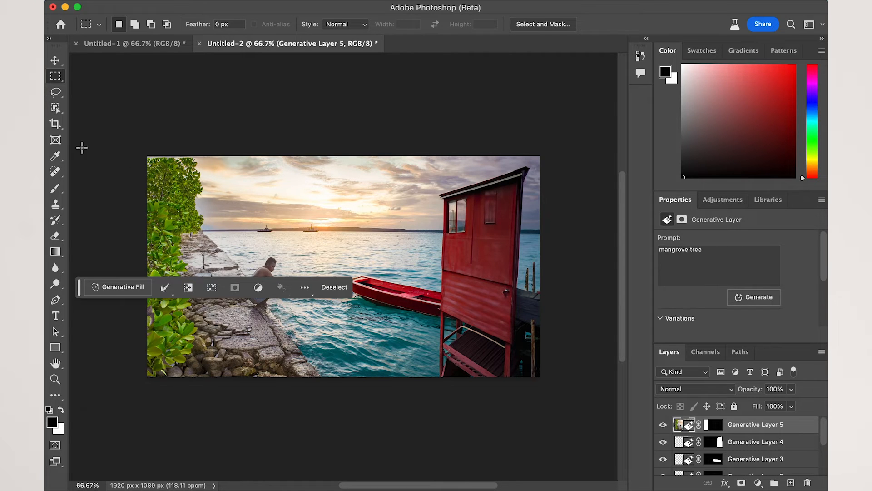
{"action": "key", "text": "l"}
{"action": "mouse_move", "coordinate": [232, 236]}
{"action": "left_mouse_down"}
{"action": "mouse_move", "coordinate": [204, 240]}
{"action": "mouse_move", "coordinate": [225, 279]}
{"action": "mouse_move", "coordinate": [228, 228]}
{"action": "left_mouse_up"}
{"action": "left_click", "coordinate": [228, 227]}
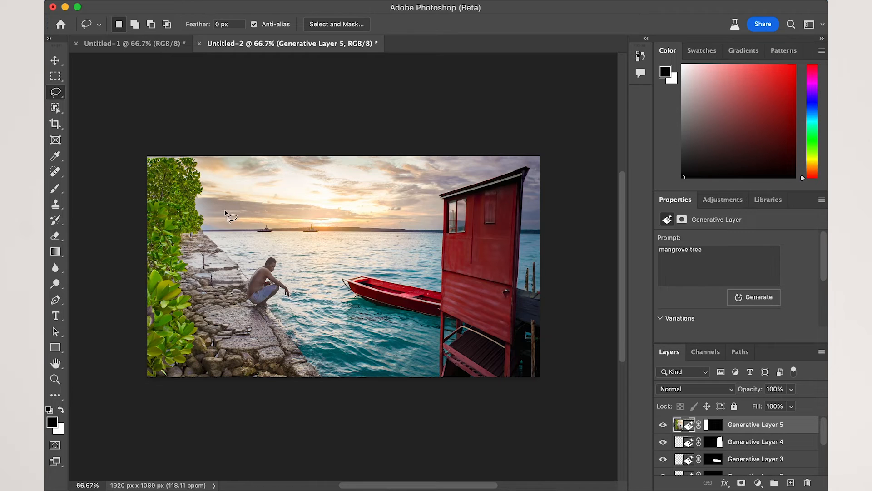
{"action": "mouse_move", "coordinate": [216, 269]}
{"action": "left_mouse_down"}
{"action": "mouse_move", "coordinate": [234, 263]}
{"action": "mouse_move", "coordinate": [225, 210]}
{"action": "left_mouse_up"}
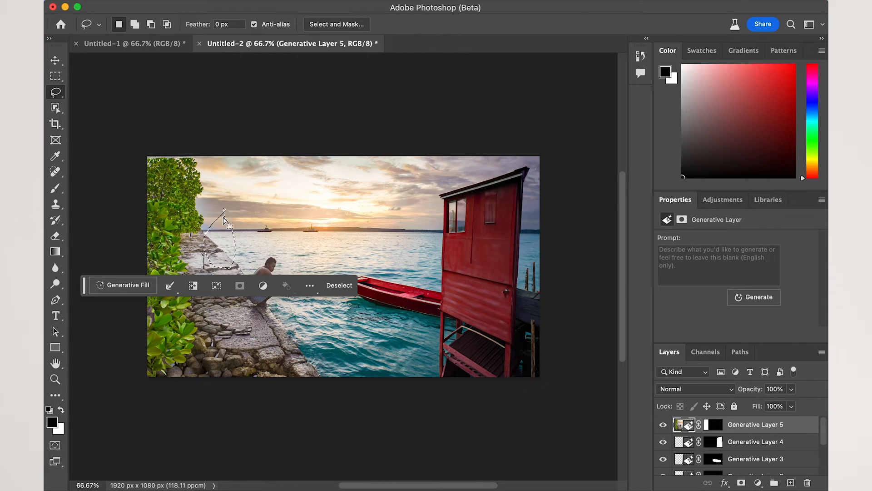
{"action": "left_click", "coordinate": [135, 284]}
{"action": "type", "text": "fi"}
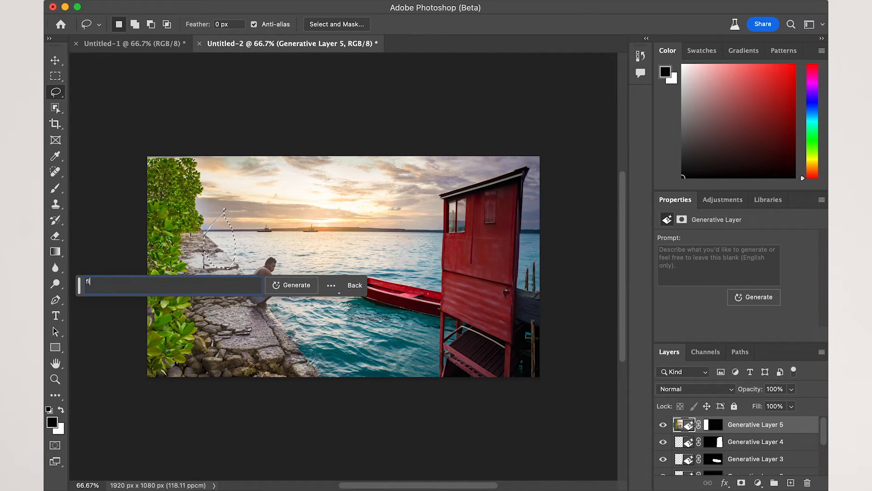
{"action": "type", "text": "sherman"}
{"action": "left_click", "coordinate": [299, 285]}
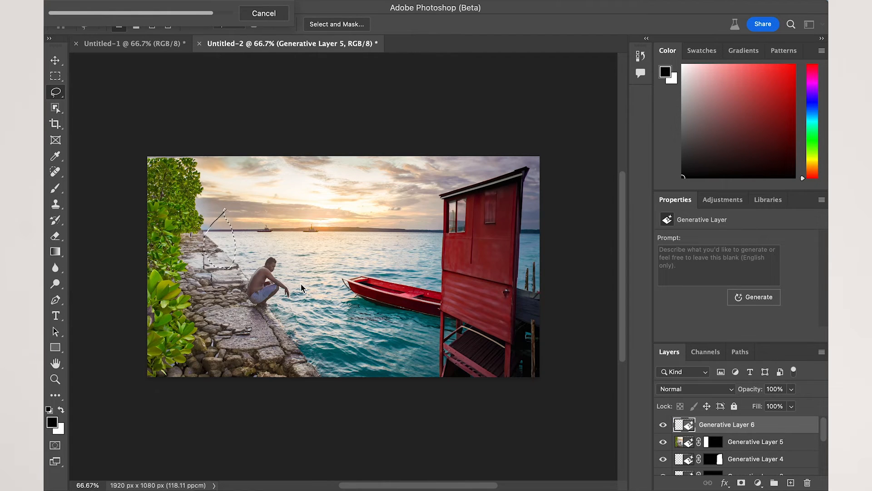
Step: Cycle through the fisherman variations at the far end of the stone pier to compare them
{"action": "left_click", "coordinate": [200, 286]}
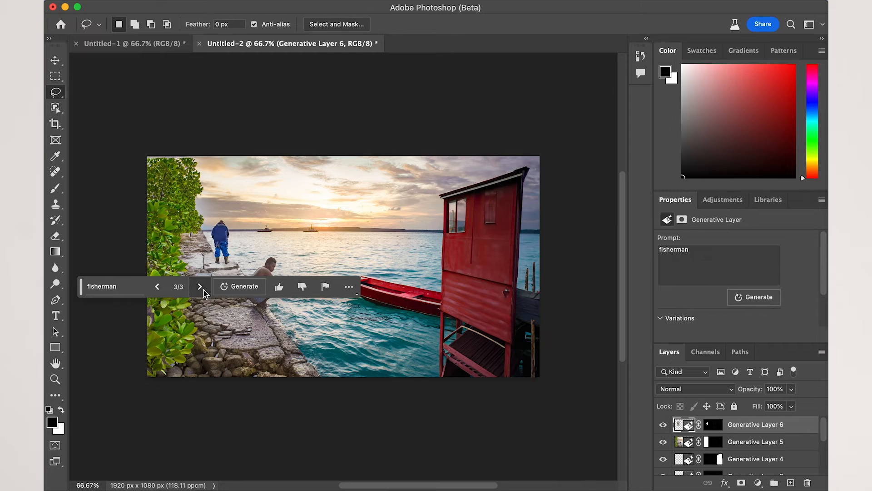
{"action": "left_click", "coordinate": [200, 286]}
{"action": "left_click", "coordinate": [200, 287]}
{"action": "left_click", "coordinate": [200, 287]}
Step: Regenerate the fisherman layer with the prompt "people" and keep the first variation
{"action": "left_click", "coordinate": [121, 287]}
{"action": "left_click_drag", "start_coordinate": [121, 286], "coordinate": [78, 289]}
{"action": "type", "text": "people"}
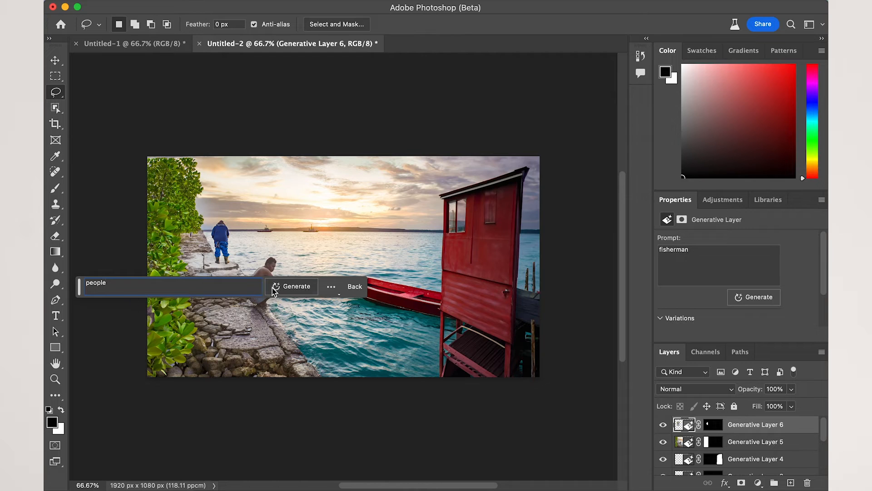
{"action": "left_click", "coordinate": [276, 287]}
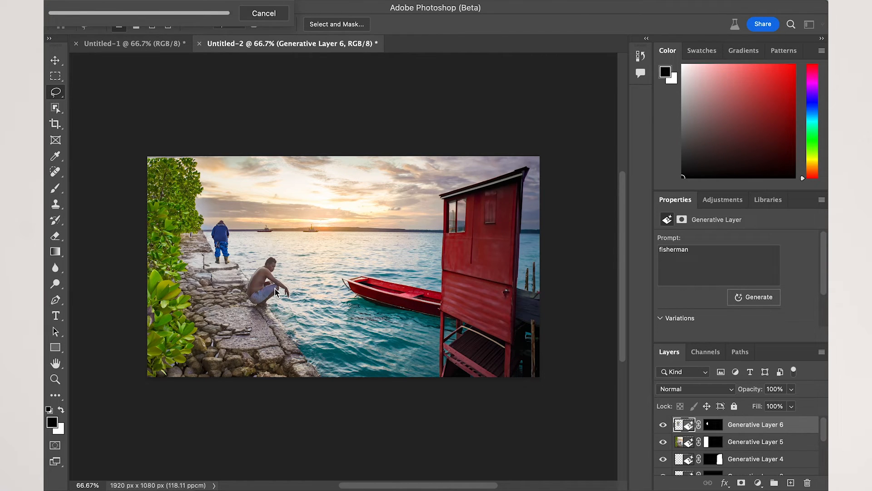
{"action": "left_click", "coordinate": [200, 287]}
{"action": "left_click", "coordinate": [200, 287]}
{"action": "left_click", "coordinate": [157, 286]}
{"action": "left_click", "coordinate": [157, 287]}
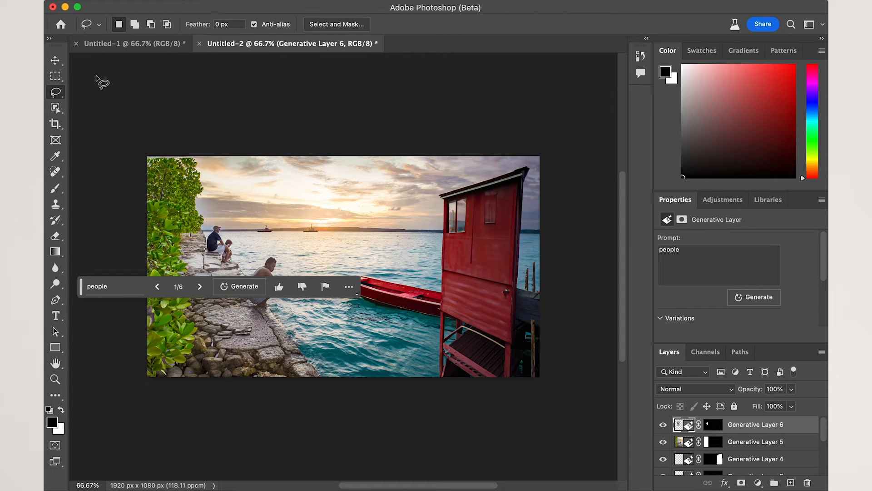
Step: Switch the house on Generative Layer 4 to its third variation and deselect the layer
{"action": "left_click", "coordinate": [686, 442]}
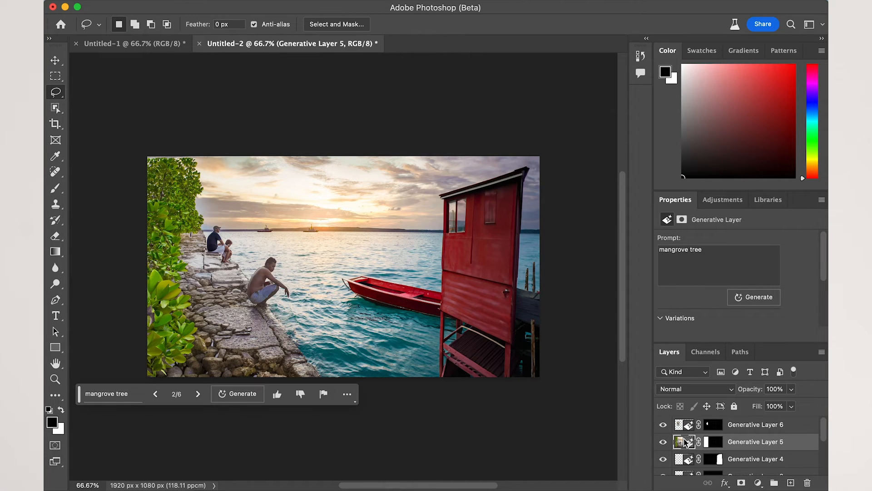
{"action": "left_click", "coordinate": [689, 457]}
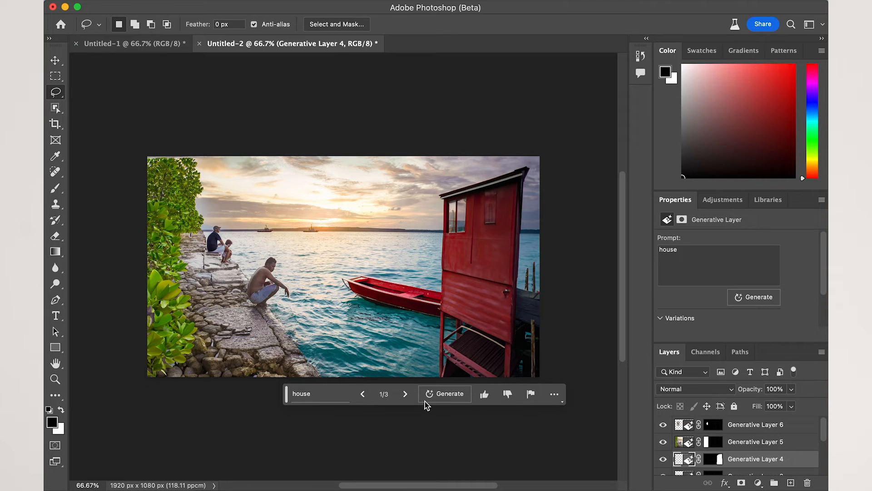
{"action": "left_click", "coordinate": [405, 393]}
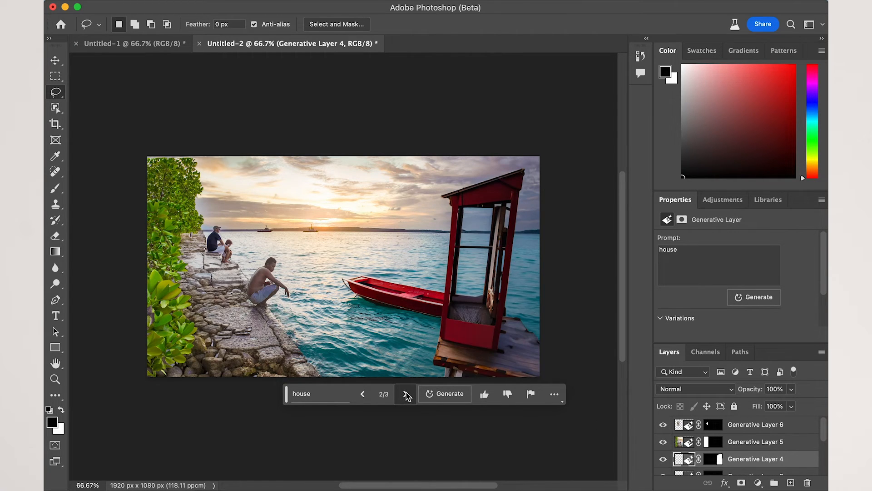
{"action": "left_click", "coordinate": [406, 394]}
{"action": "left_click", "coordinate": [406, 394]}
{"action": "left_click", "coordinate": [364, 394]}
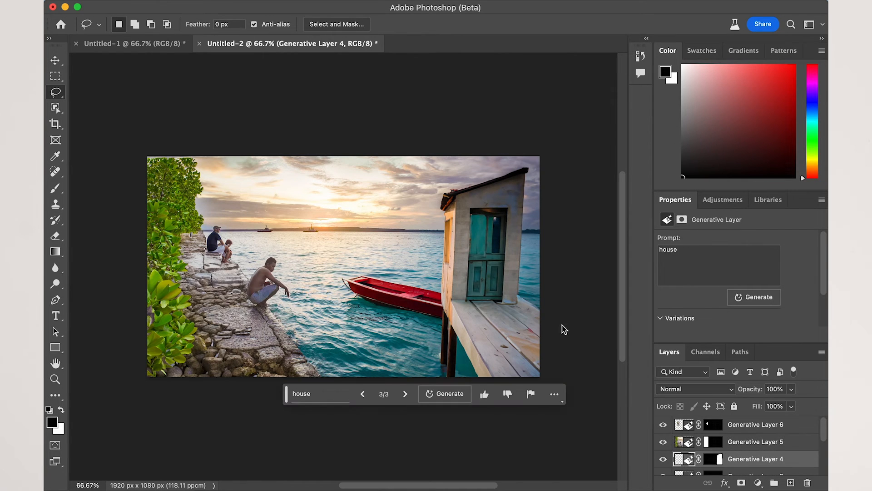
{"action": "key", "text": "v"}
{"action": "left_click", "coordinate": [143, 90]}
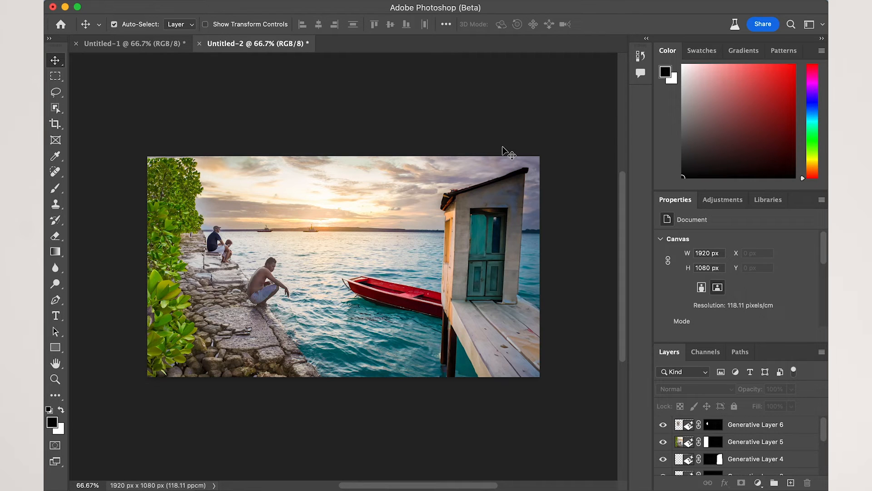
Step: Enlarge the canvas to 4000 x 4000 pixels
{"action": "left_click", "coordinate": [167, 7]}
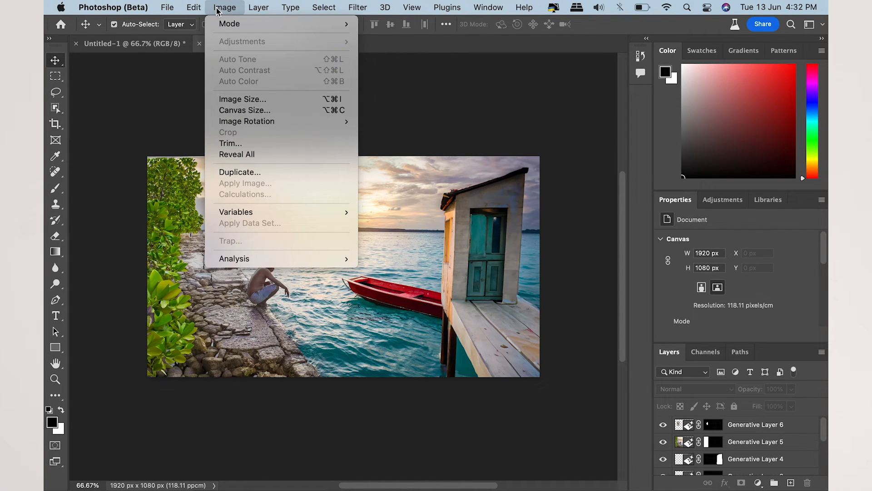
{"action": "left_click", "coordinate": [230, 110]}
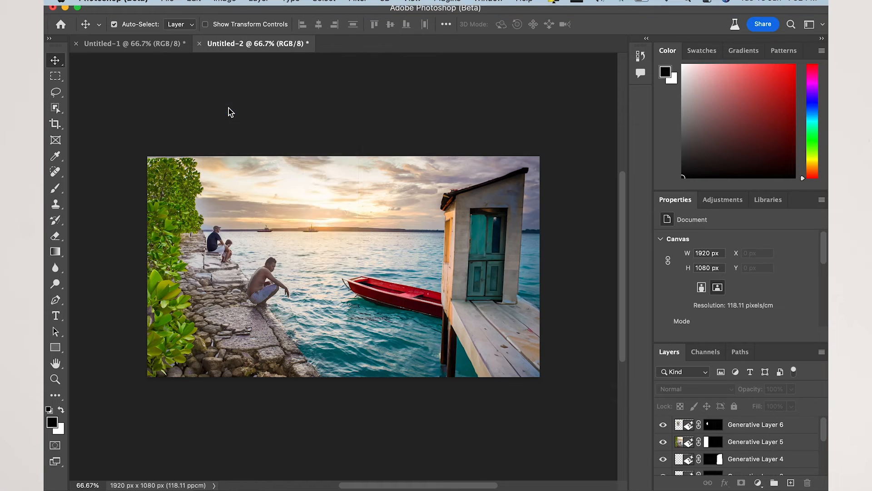
{"action": "type", "text": "4000"}
{"action": "key", "text": "Tab"}
{"action": "type", "text": "4000"}
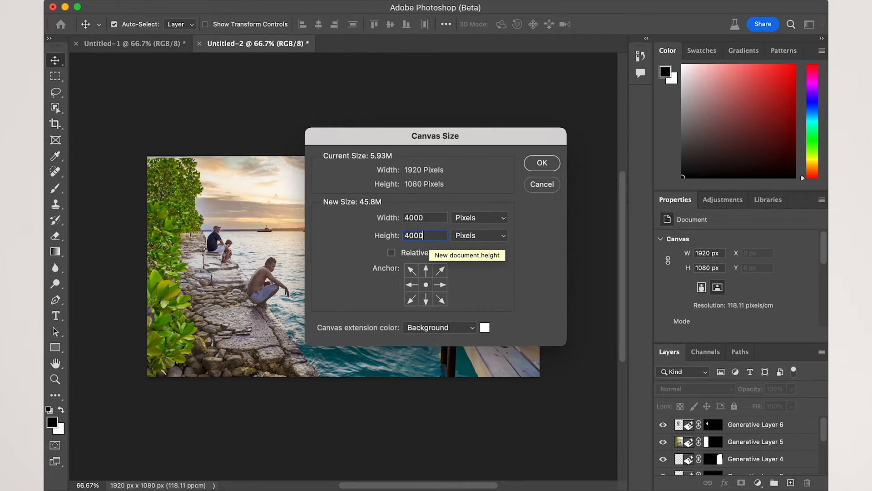
{"action": "left_click", "coordinate": [542, 162]}
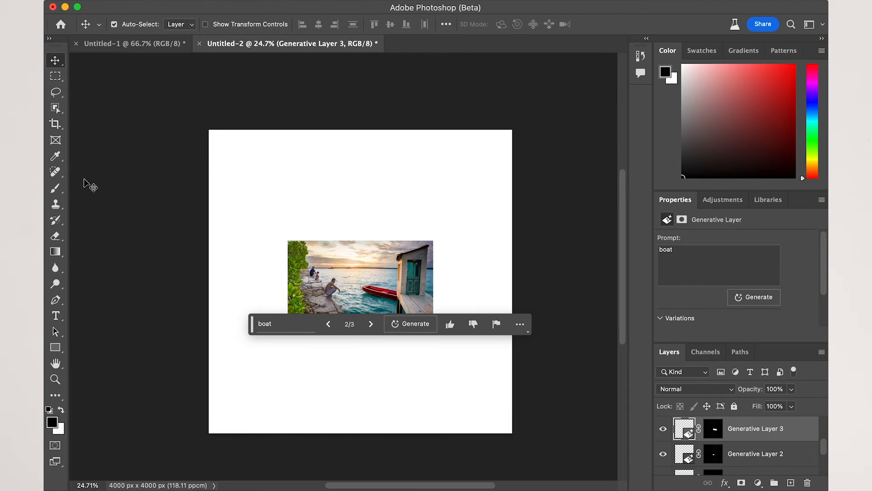
Step: Select the full-width blank area above the photo, fill it using Generative Fill without a prompt, and keep the first variation
{"action": "left_click", "coordinate": [55, 75]}
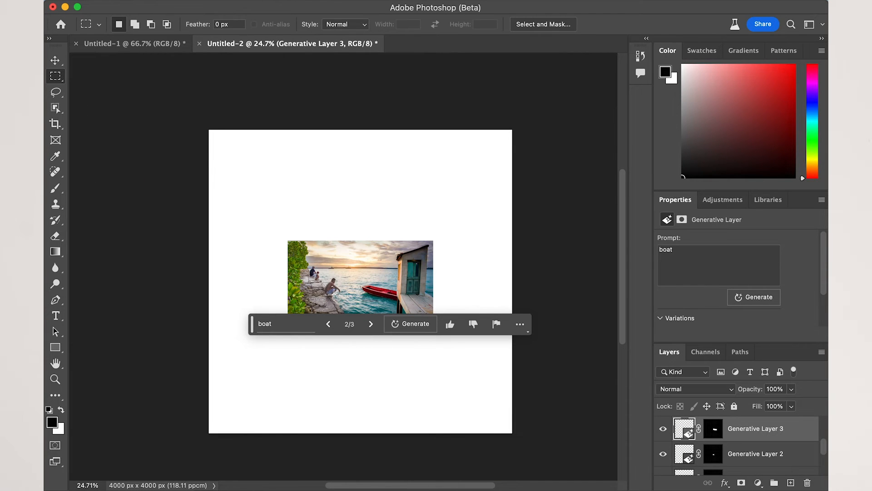
{"action": "left_click_drag", "start_coordinate": [210, 127], "coordinate": [518, 239]}
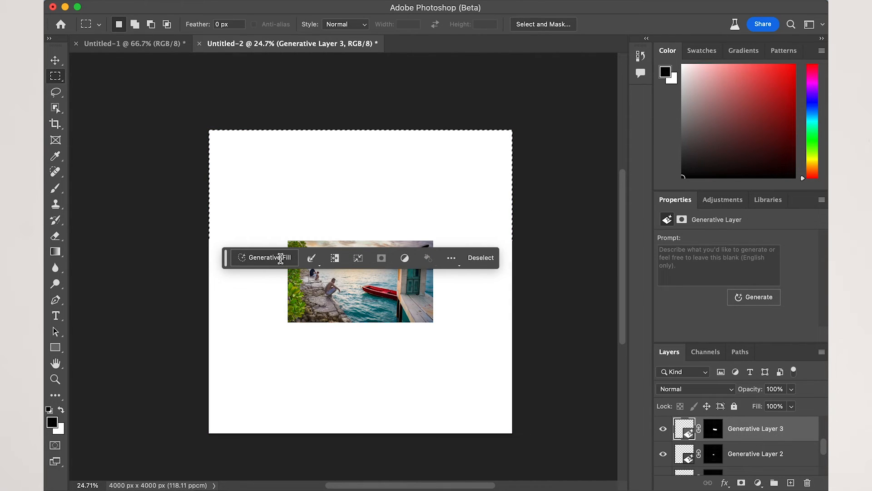
{"action": "left_click", "coordinate": [281, 258]}
{"action": "left_click", "coordinate": [432, 258]}
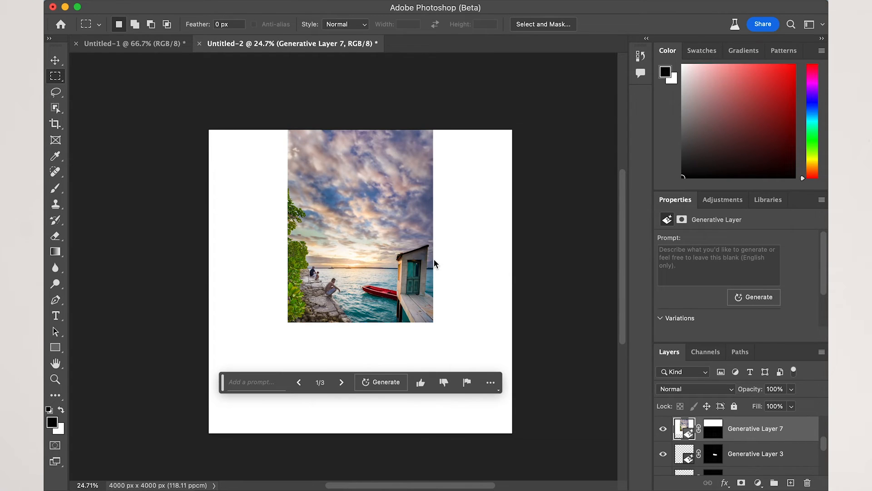
{"action": "left_click", "coordinate": [343, 384]}
{"action": "left_click", "coordinate": [342, 382]}
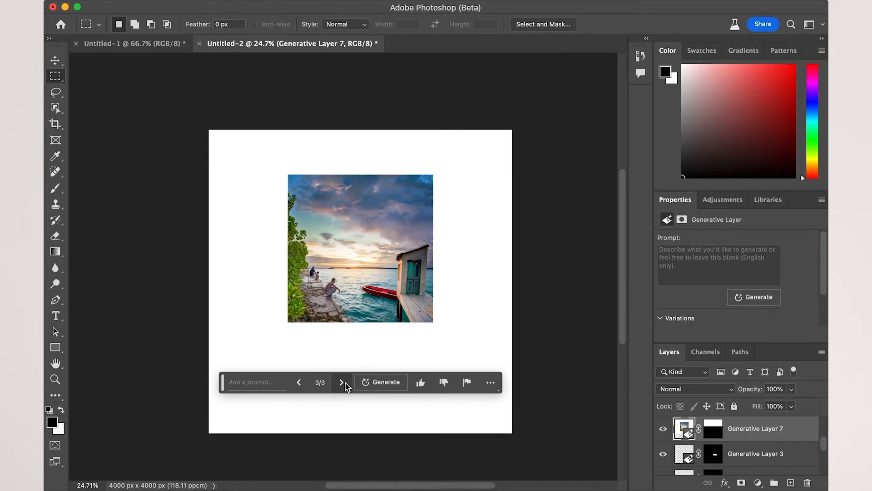
{"action": "left_click", "coordinate": [298, 383]}
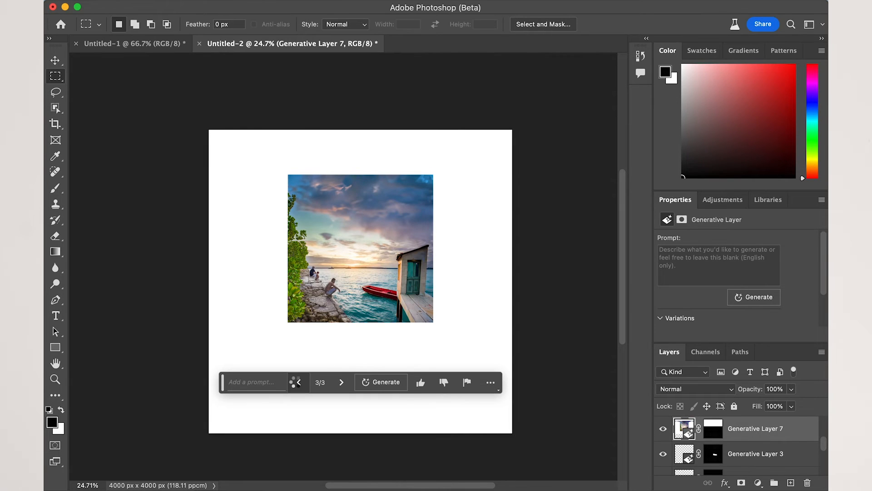
{"action": "left_click", "coordinate": [298, 382]}
Step: Select the full-height blank strips to the right and left of the photo and fill each using Generative Fill without a prompt
{"action": "left_click_drag", "start_coordinate": [433, 124], "coordinate": [513, 464]}
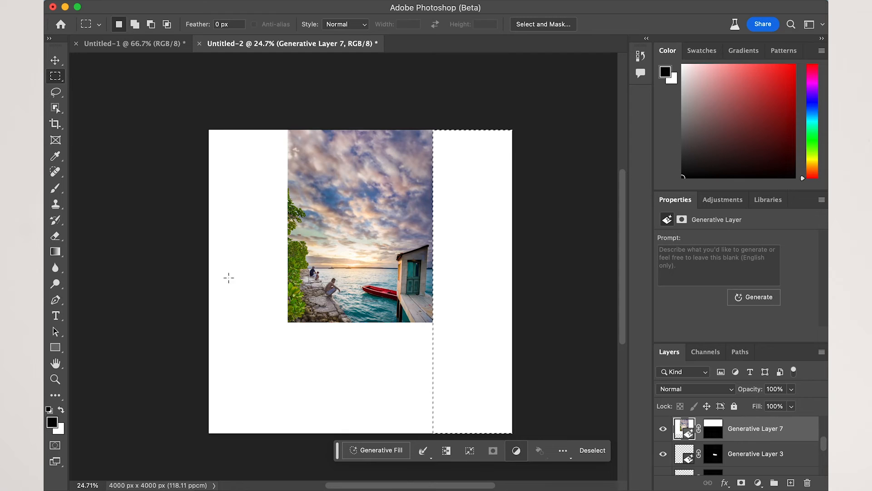
{"action": "left_click", "coordinate": [535, 452]}
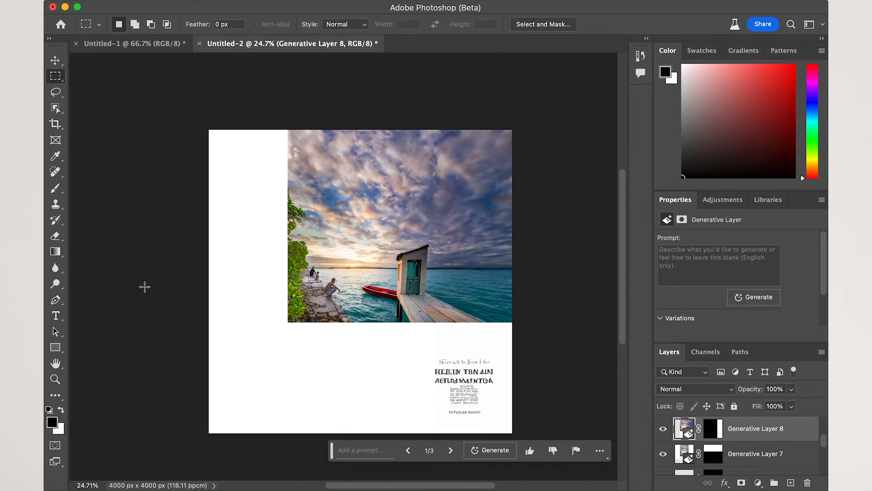
{"action": "left_click_drag", "start_coordinate": [208, 128], "coordinate": [289, 452]}
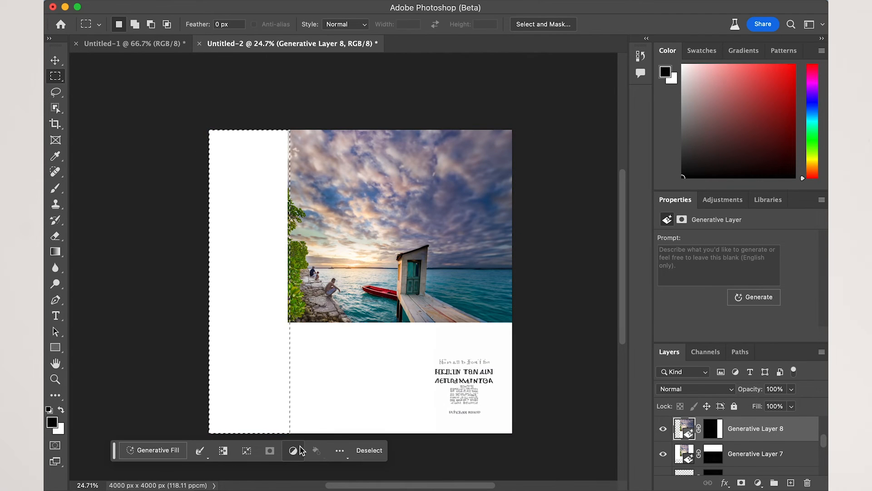
{"action": "left_click", "coordinate": [172, 450]}
{"action": "left_click", "coordinate": [318, 450]}
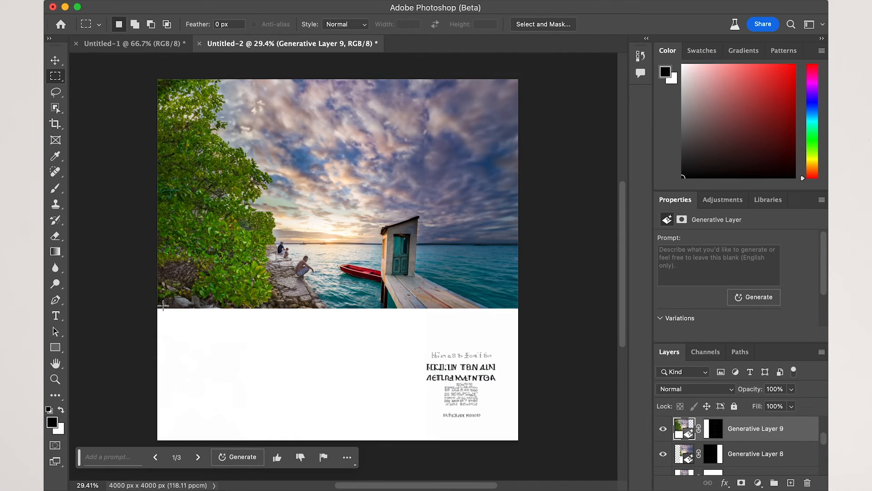
Step: Select the full-width blank area below the photo, including the stray lettering, and fill it using Generative Fill without a prompt
{"action": "left_click_drag", "start_coordinate": [157, 308], "coordinate": [563, 449]}
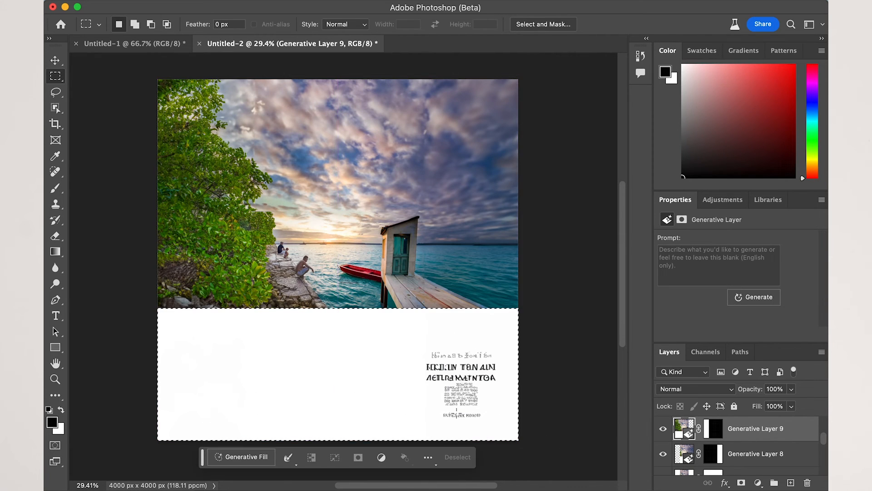
{"action": "left_click", "coordinate": [242, 456]}
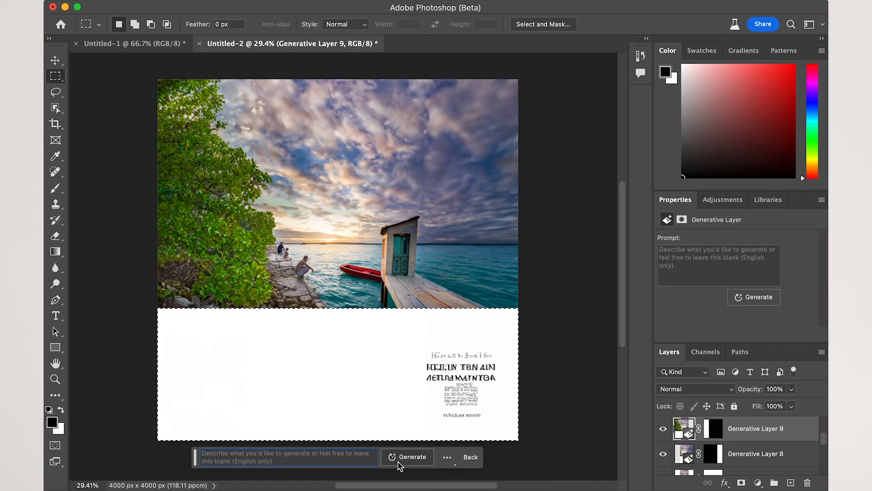
{"action": "left_click", "coordinate": [406, 457]}
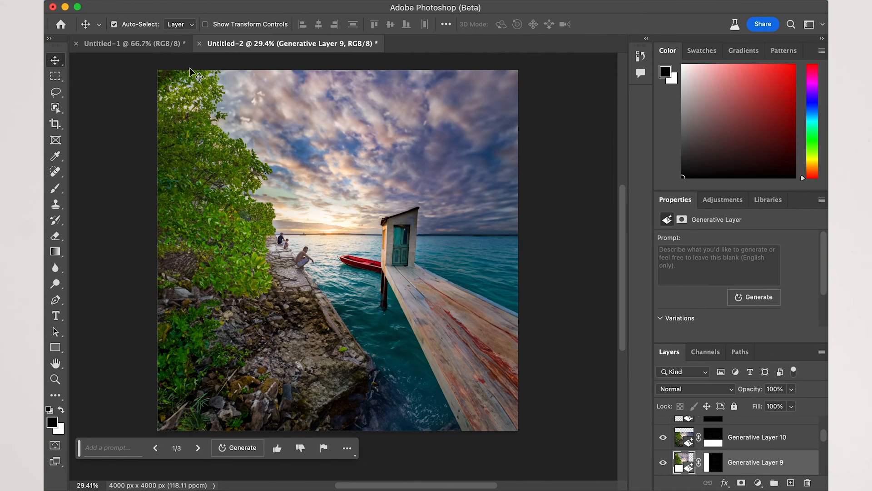
Step: Close both open seaside documents without saving their changes
{"action": "left_click", "coordinate": [53, 7]}
{"action": "left_click", "coordinate": [407, 212]}
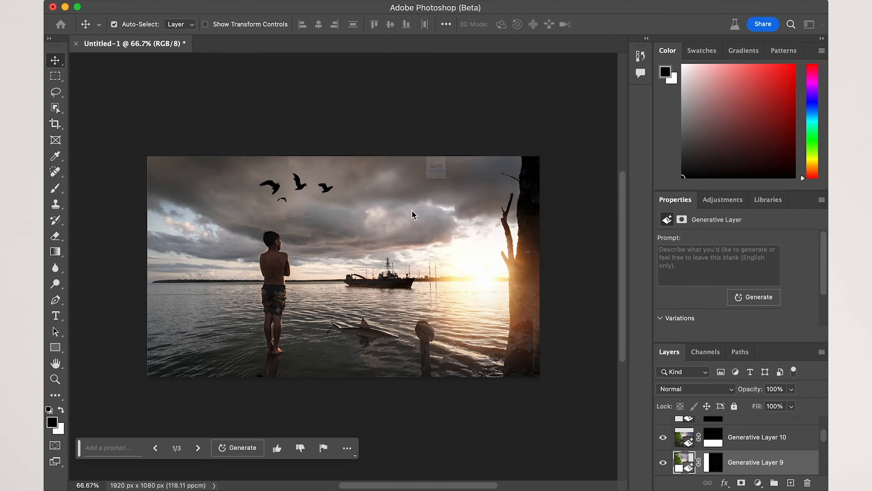
{"action": "left_click", "coordinate": [414, 211]}
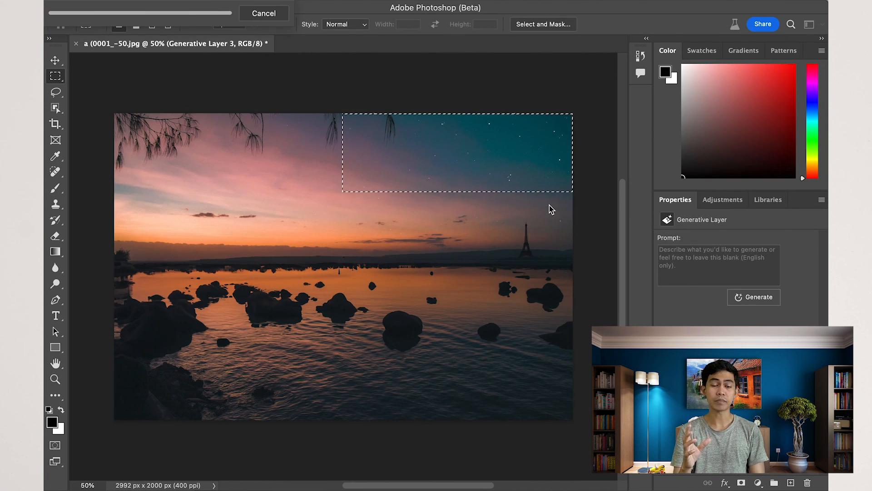
Step: Regenerate the fill in the sunset photo's upper-right sky and fill the lassoed foreground water with "small boat" using Generative Fill
{"action": "left_click", "coordinate": [437, 212]}
{"action": "left_click", "coordinate": [475, 212]}
{"action": "left_click", "coordinate": [522, 212]}
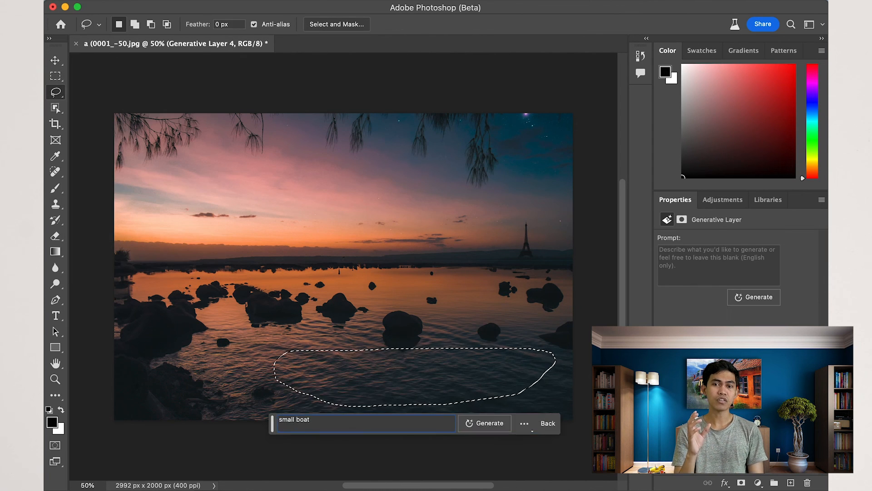
{"action": "left_click", "coordinate": [482, 424]}
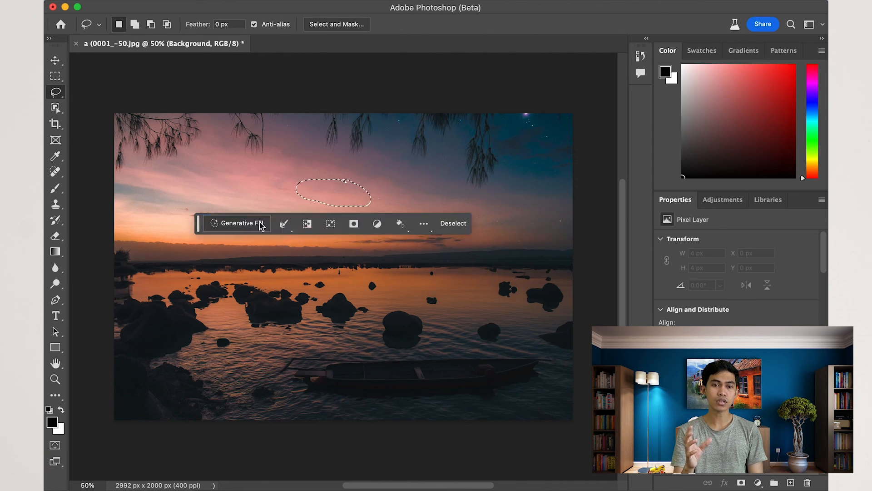
Step: Fill the small lassoed area in the middle of the sky with "5 birds with siluet" using Generative Fill
{"action": "left_click", "coordinate": [257, 226]}
{"action": "left_click", "coordinate": [460, 224]}
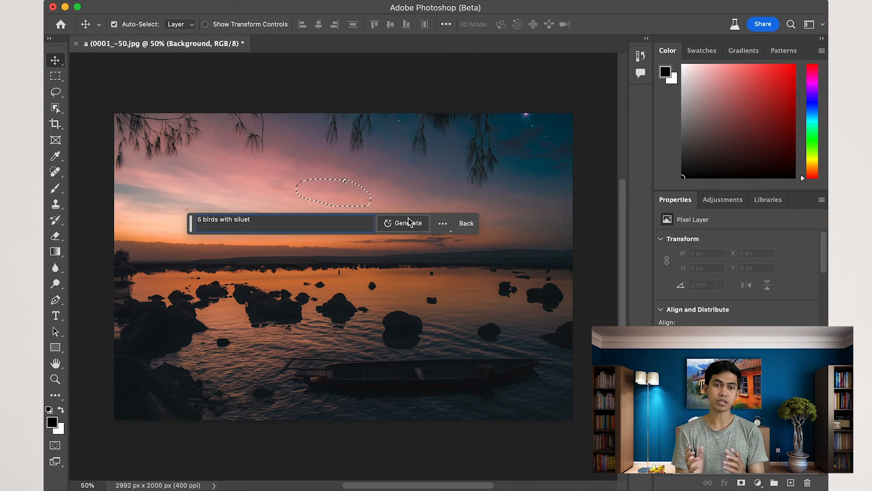
{"action": "left_click", "coordinate": [412, 223]}
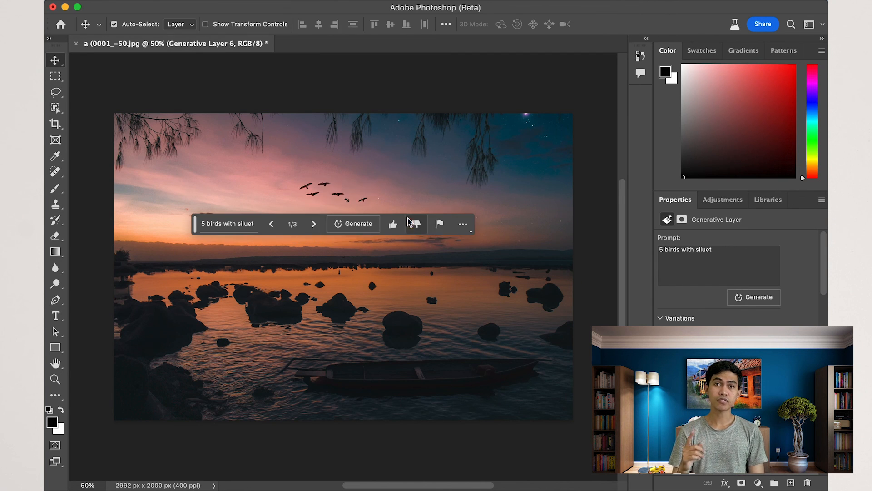
{"action": "left_click", "coordinate": [314, 224]}
{"action": "left_click", "coordinate": [314, 224]}
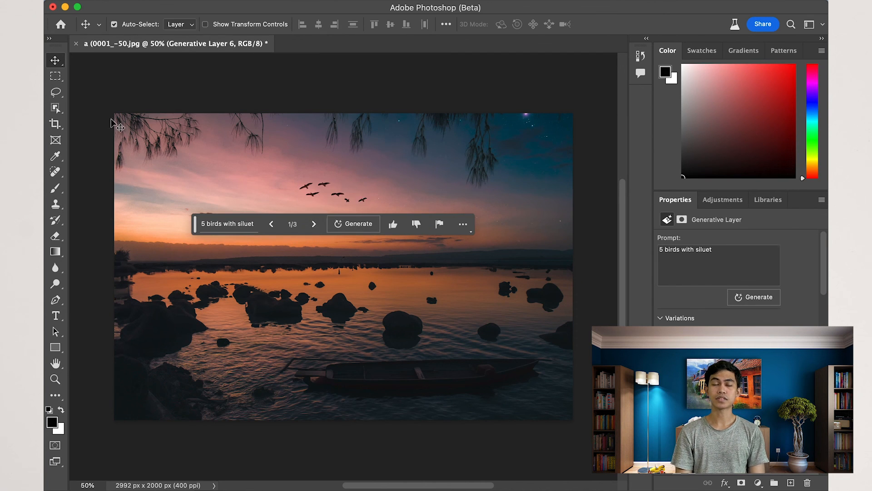